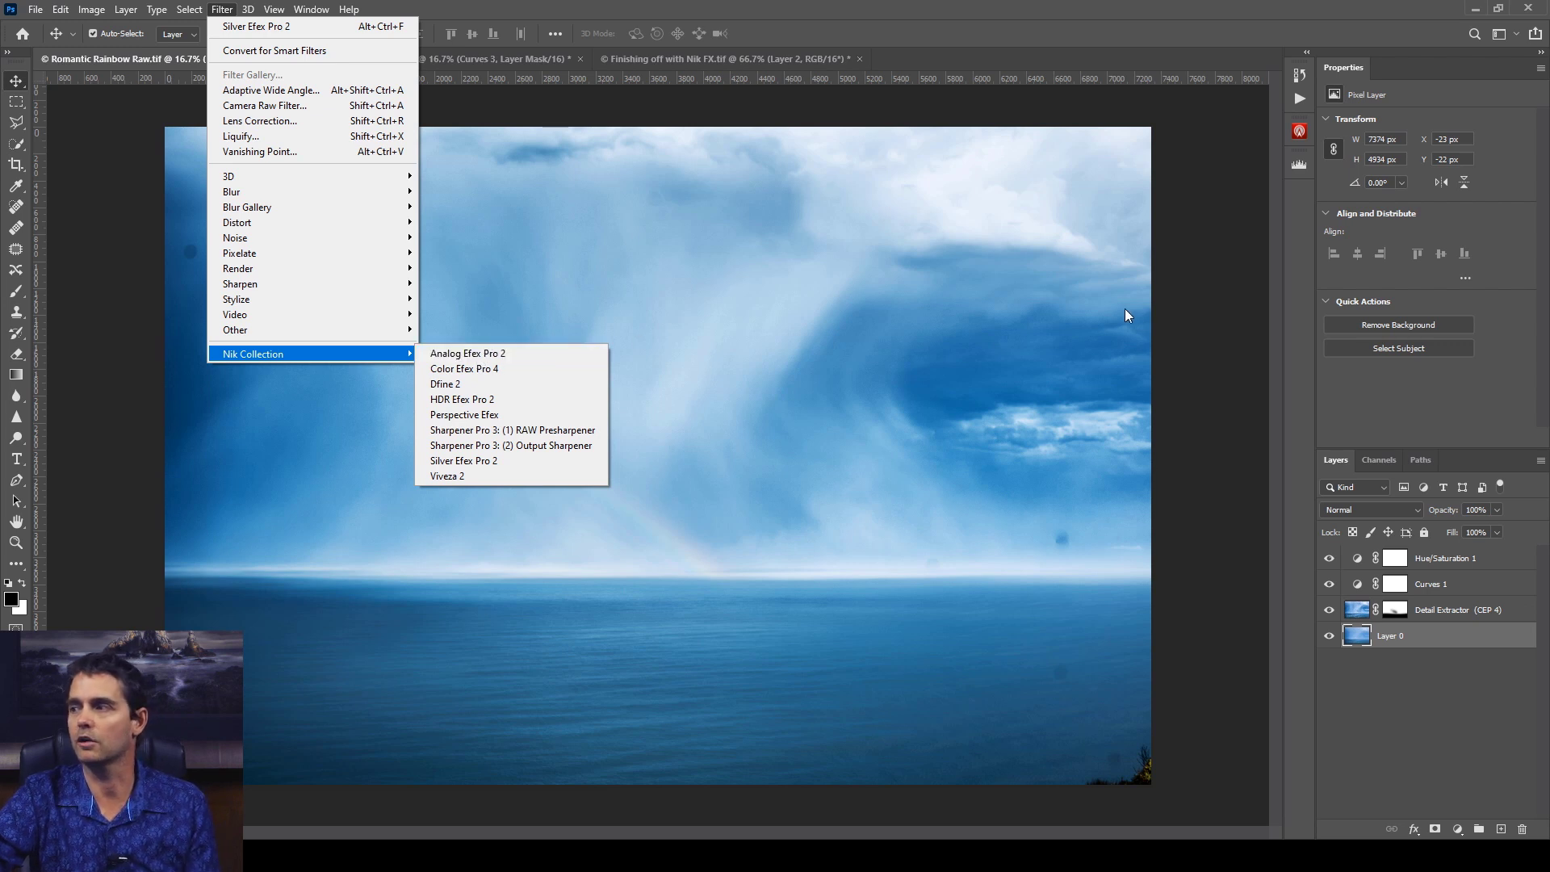
# - Compare the Romantic Rainbow image before and after by toggling the Detail Extractor, Curves 1 and Hue/Saturation 1 layers
pyautogui.click(1189, 320)
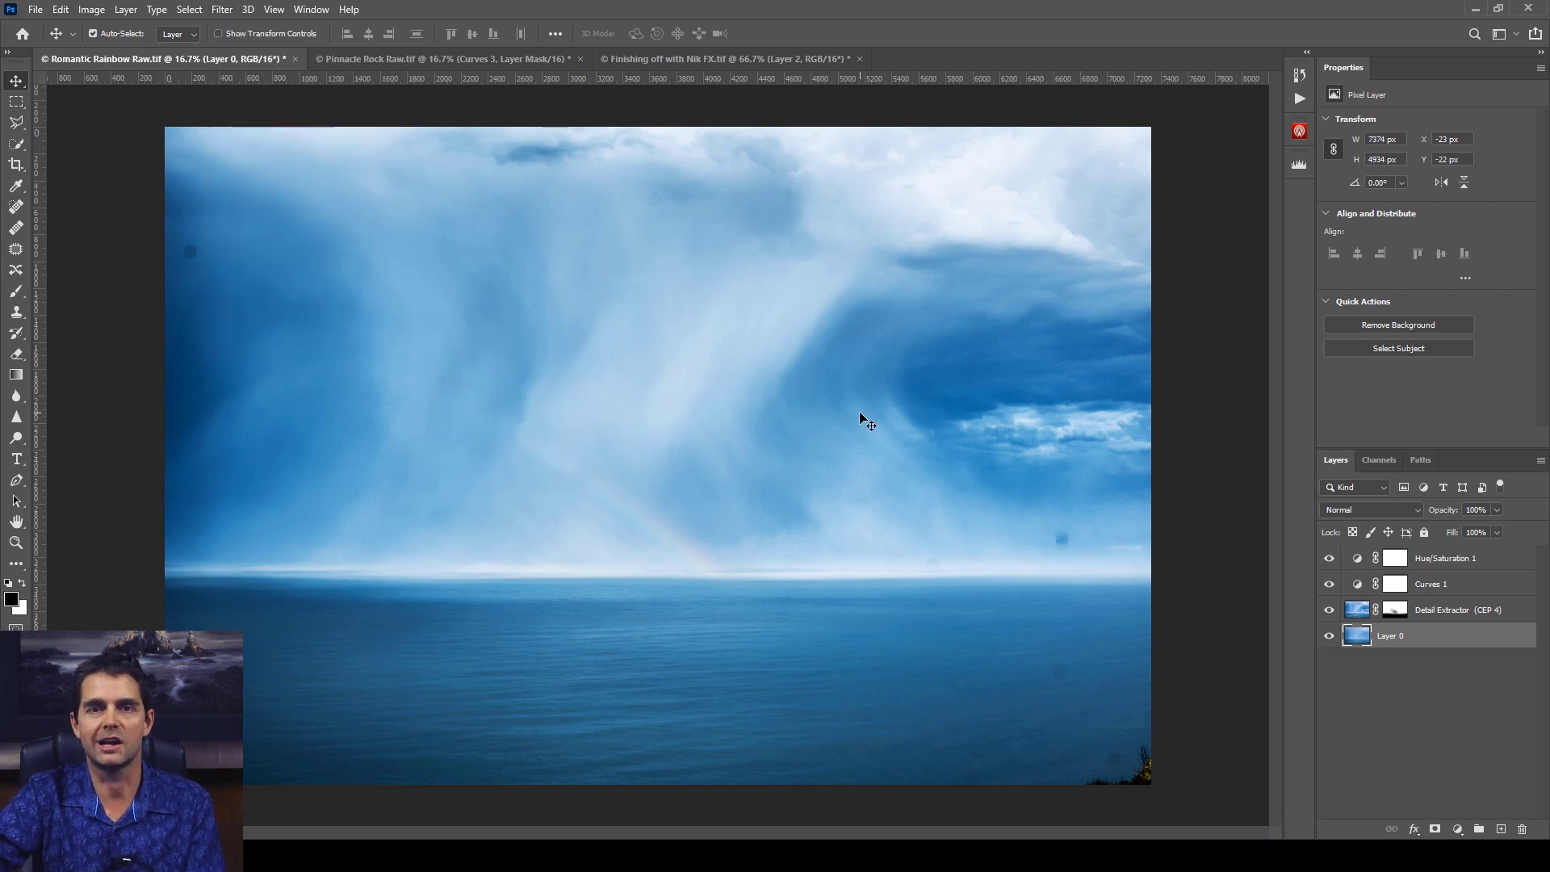
pyautogui.moveTo(1330, 611); pyautogui.dragTo(1329, 558)
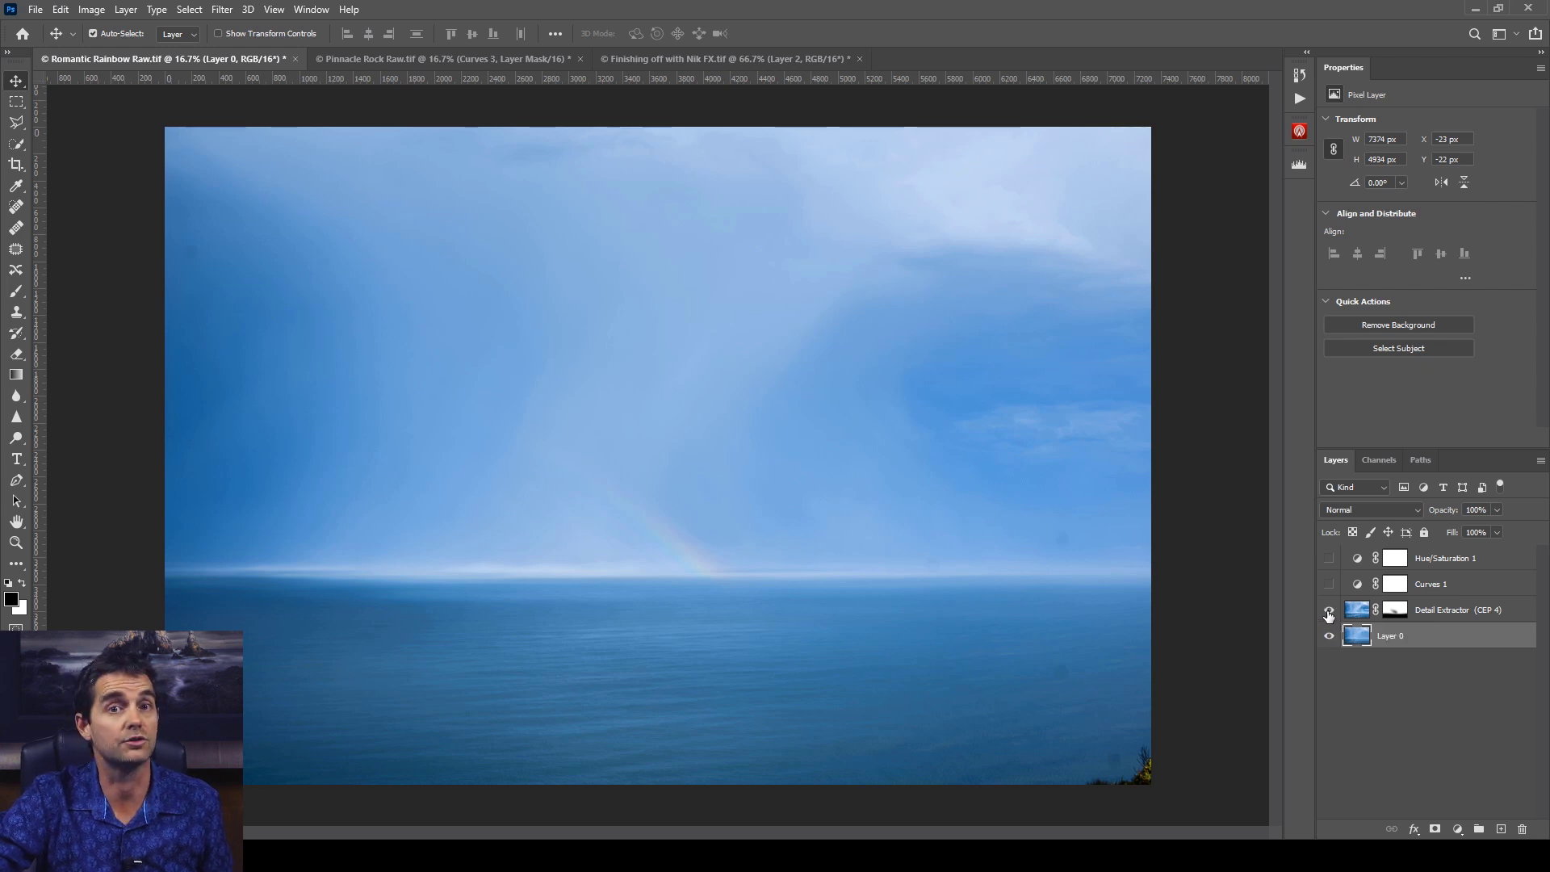
pyautogui.moveTo(1328, 615); pyautogui.dragTo(1325, 570)
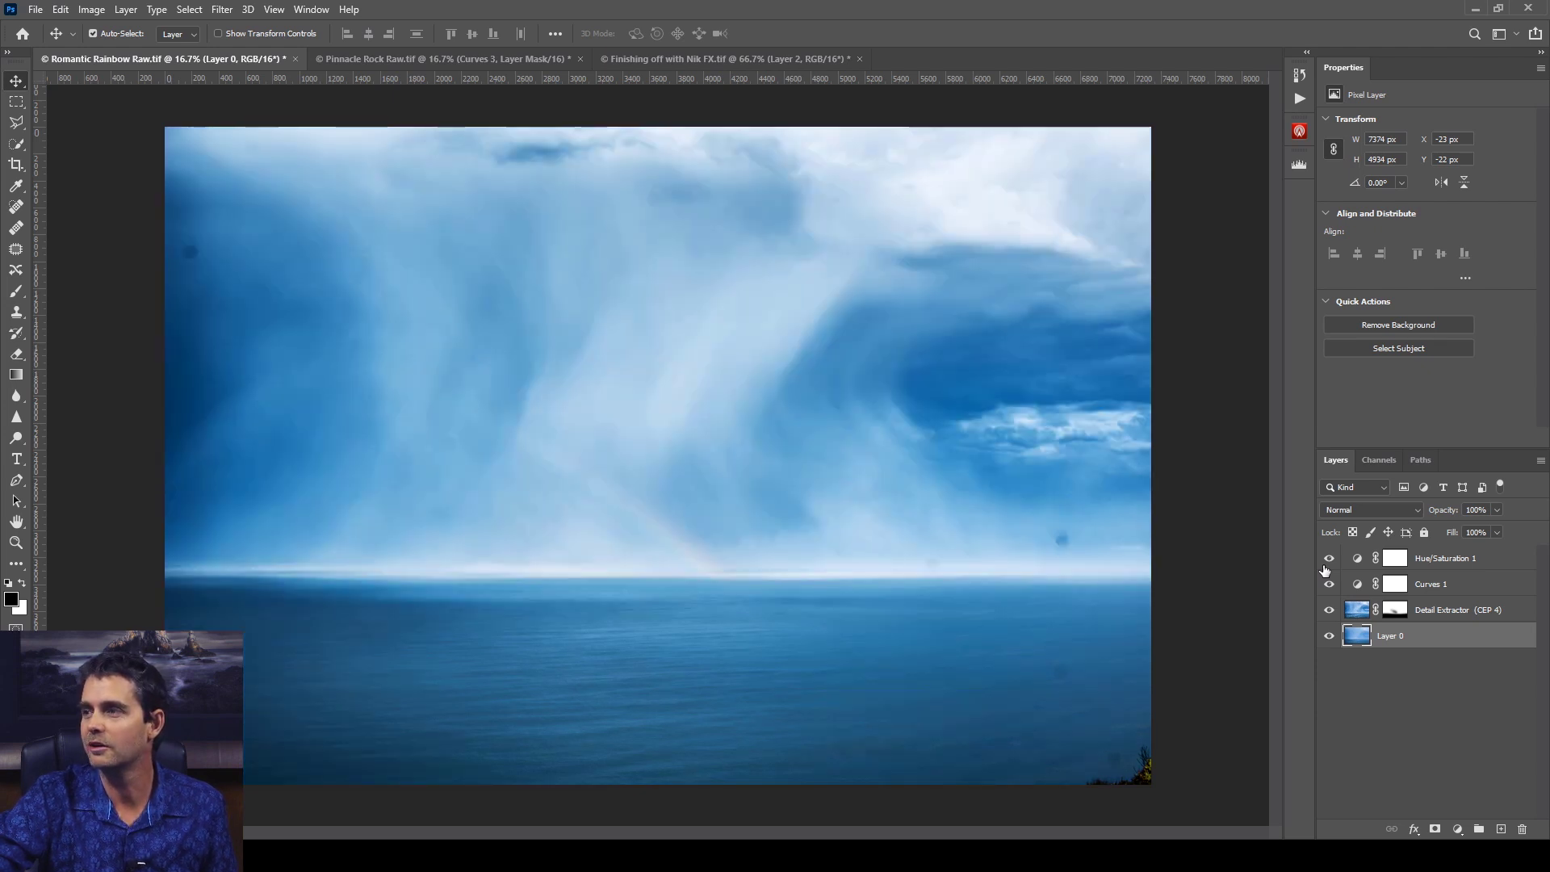
pyautogui.moveTo(1329, 611); pyautogui.dragTo(1331, 570)
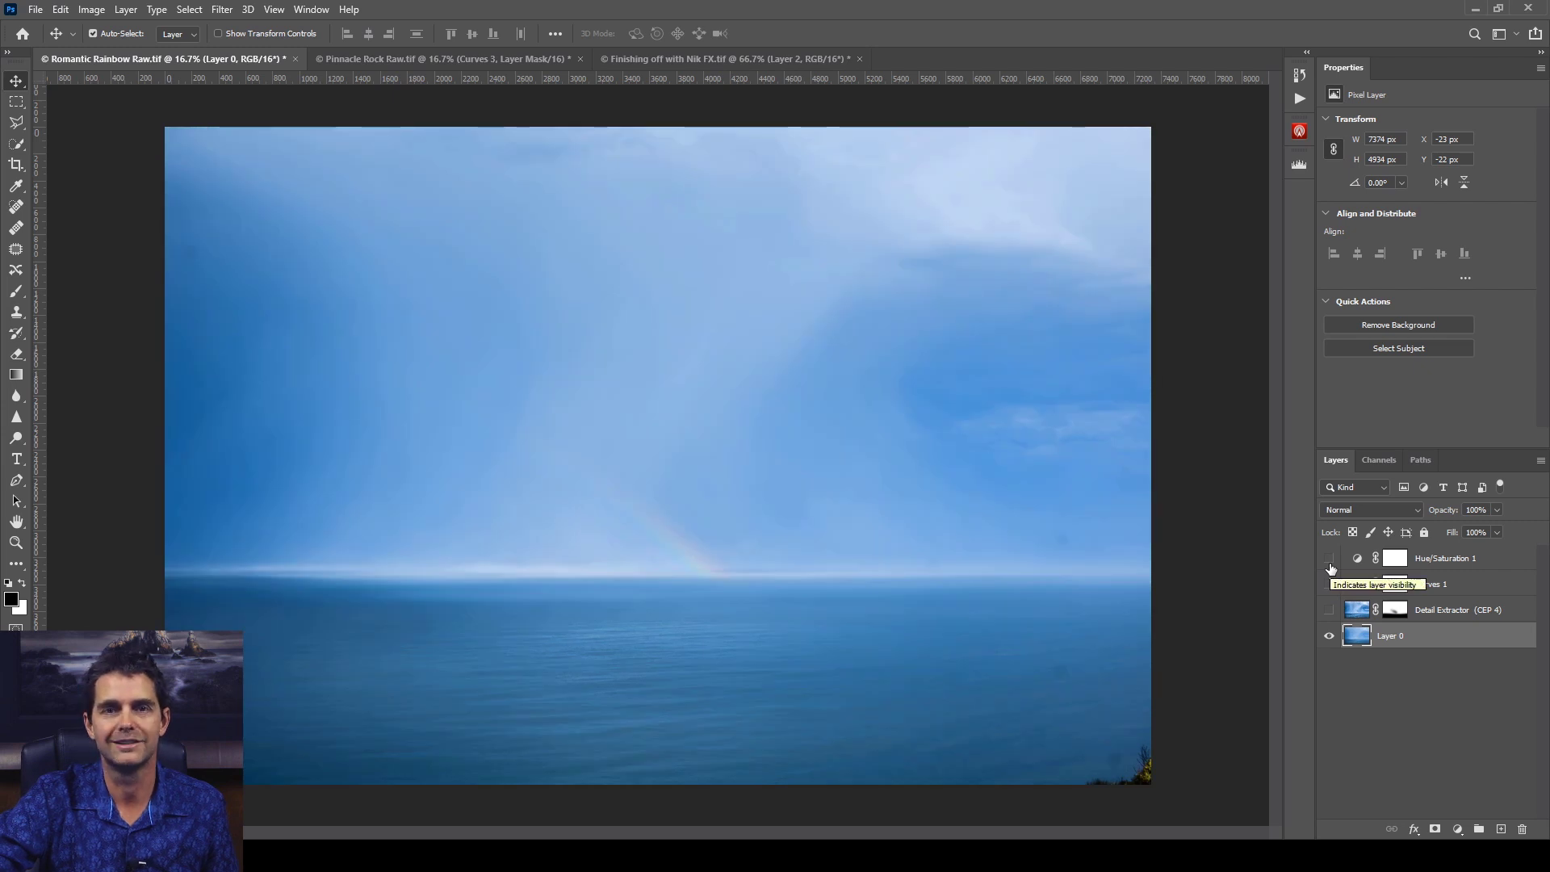
pyautogui.moveTo(1329, 611); pyautogui.dragTo(1325, 567)
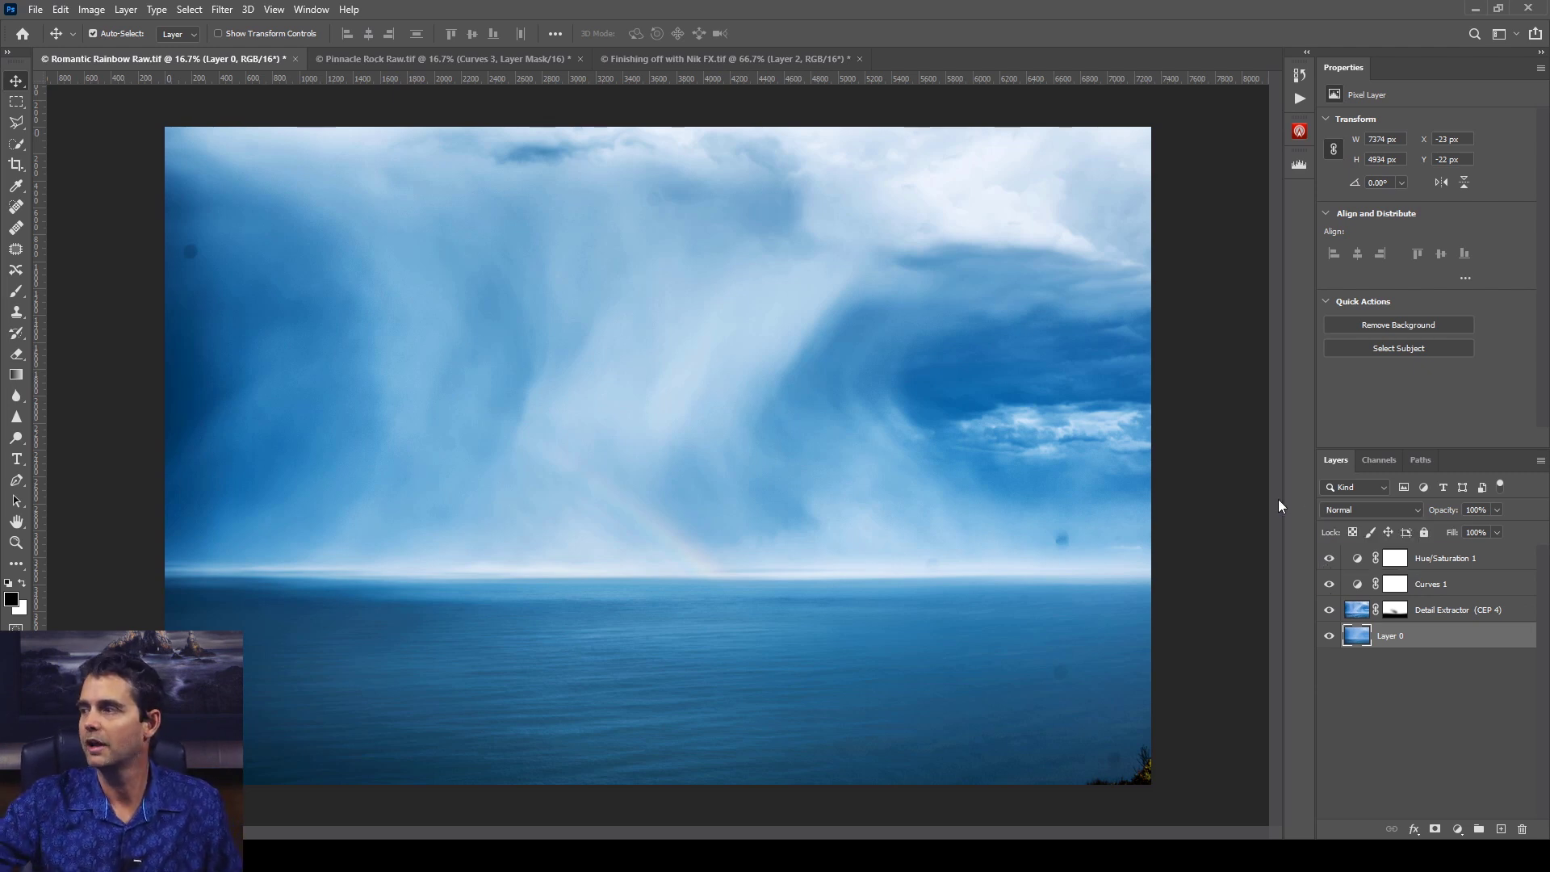
# - In the Pinnacle Rock Raw document, compare before and after by hiding and reshowing the Nik Collection and three Curves layers
pyautogui.click(440, 61)
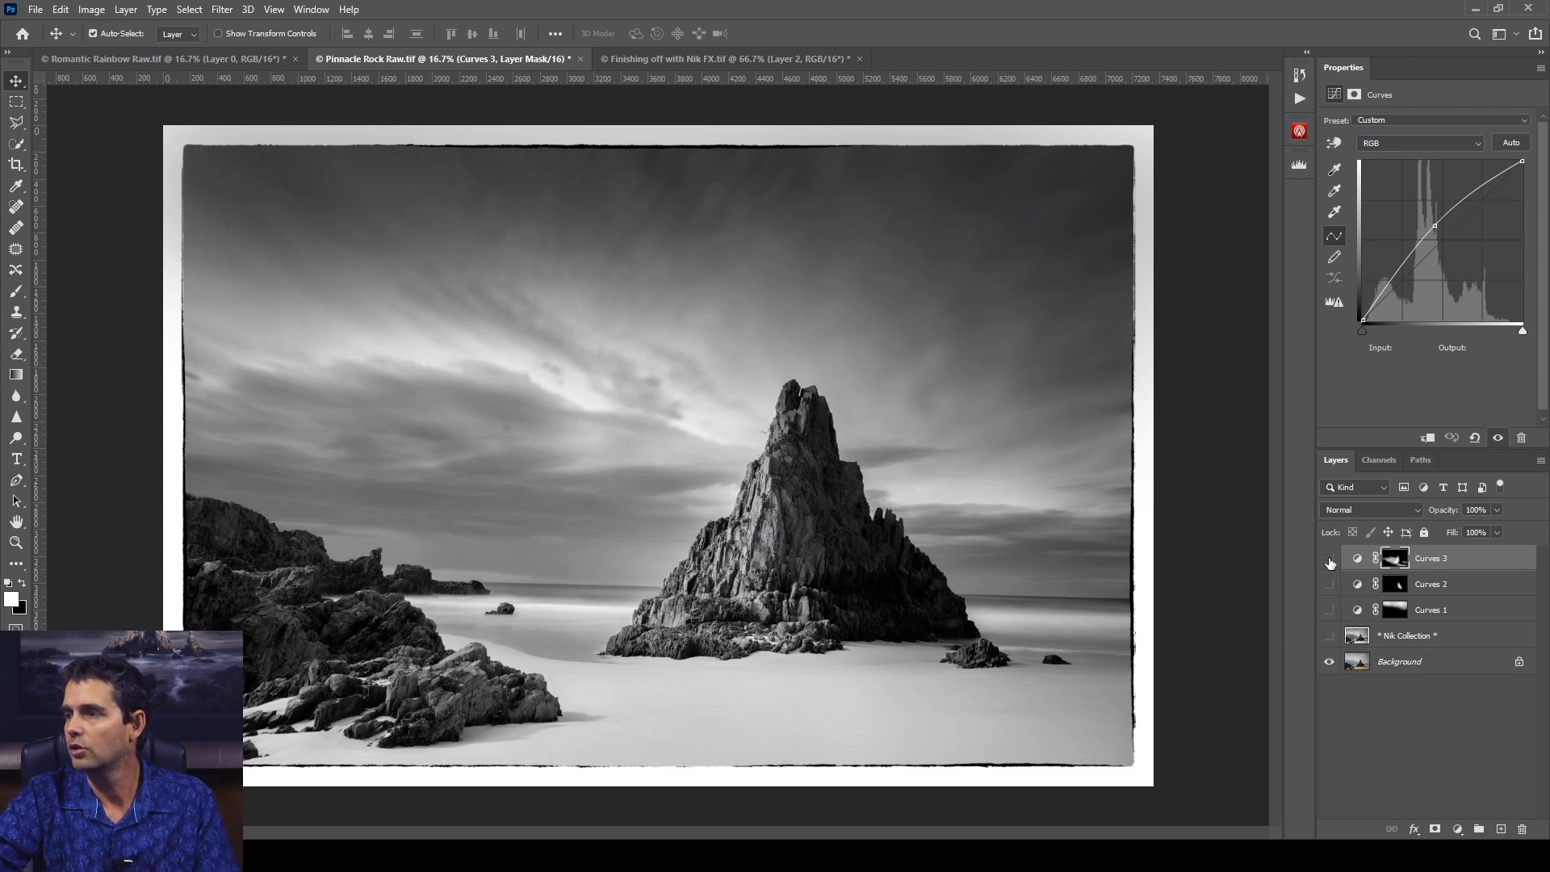
pyautogui.moveTo(1329, 558); pyautogui.dragTo(1329, 642)
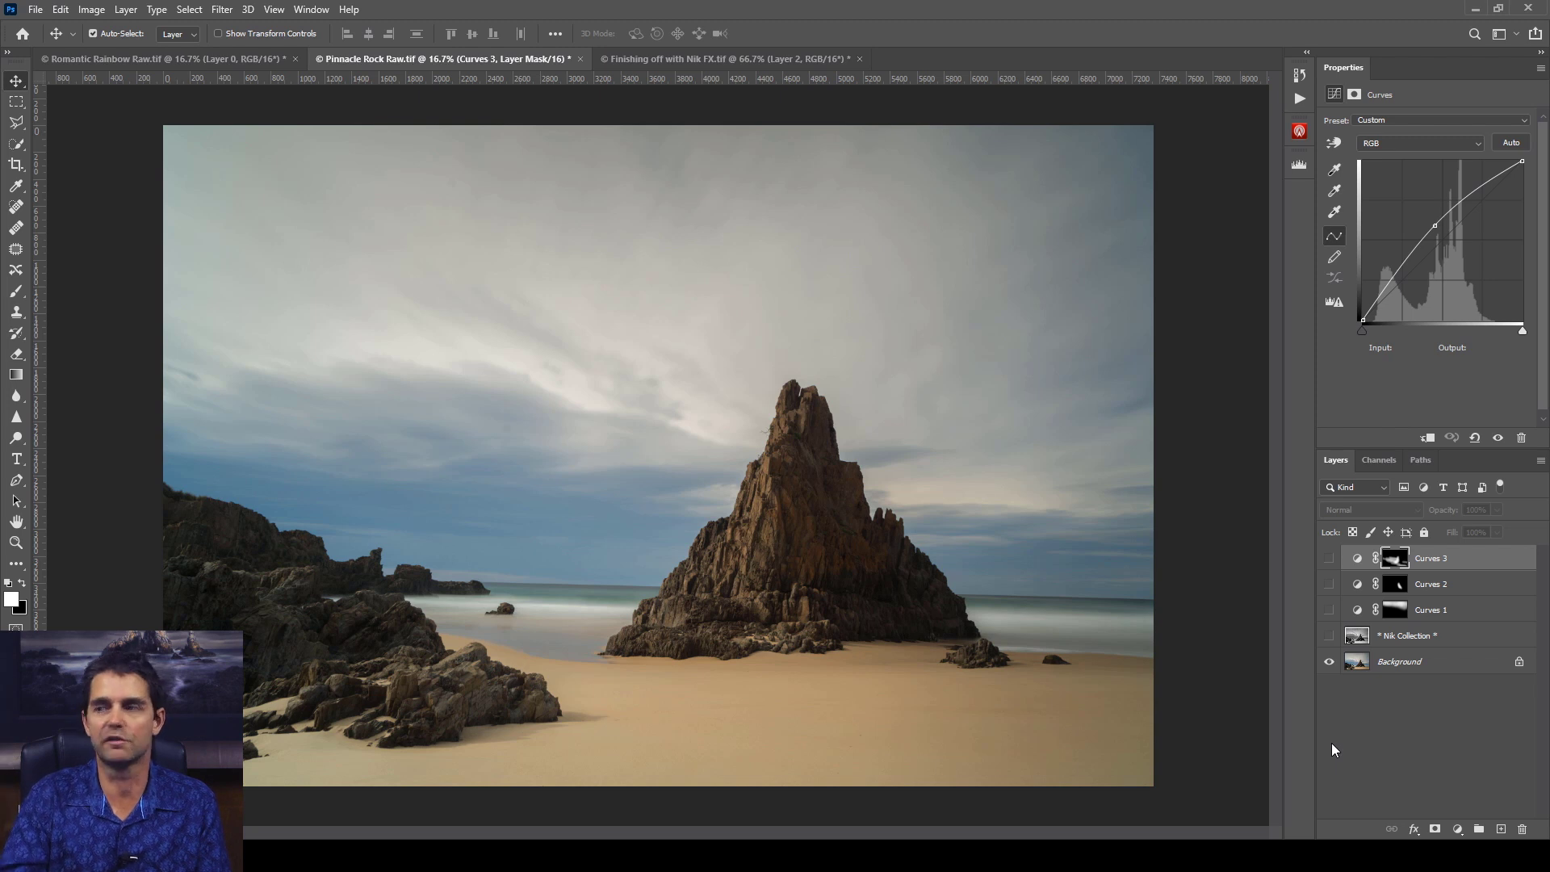
pyautogui.click(1329, 637)
pyautogui.click(1330, 610)
pyautogui.click(1329, 583)
pyautogui.click(1329, 560)
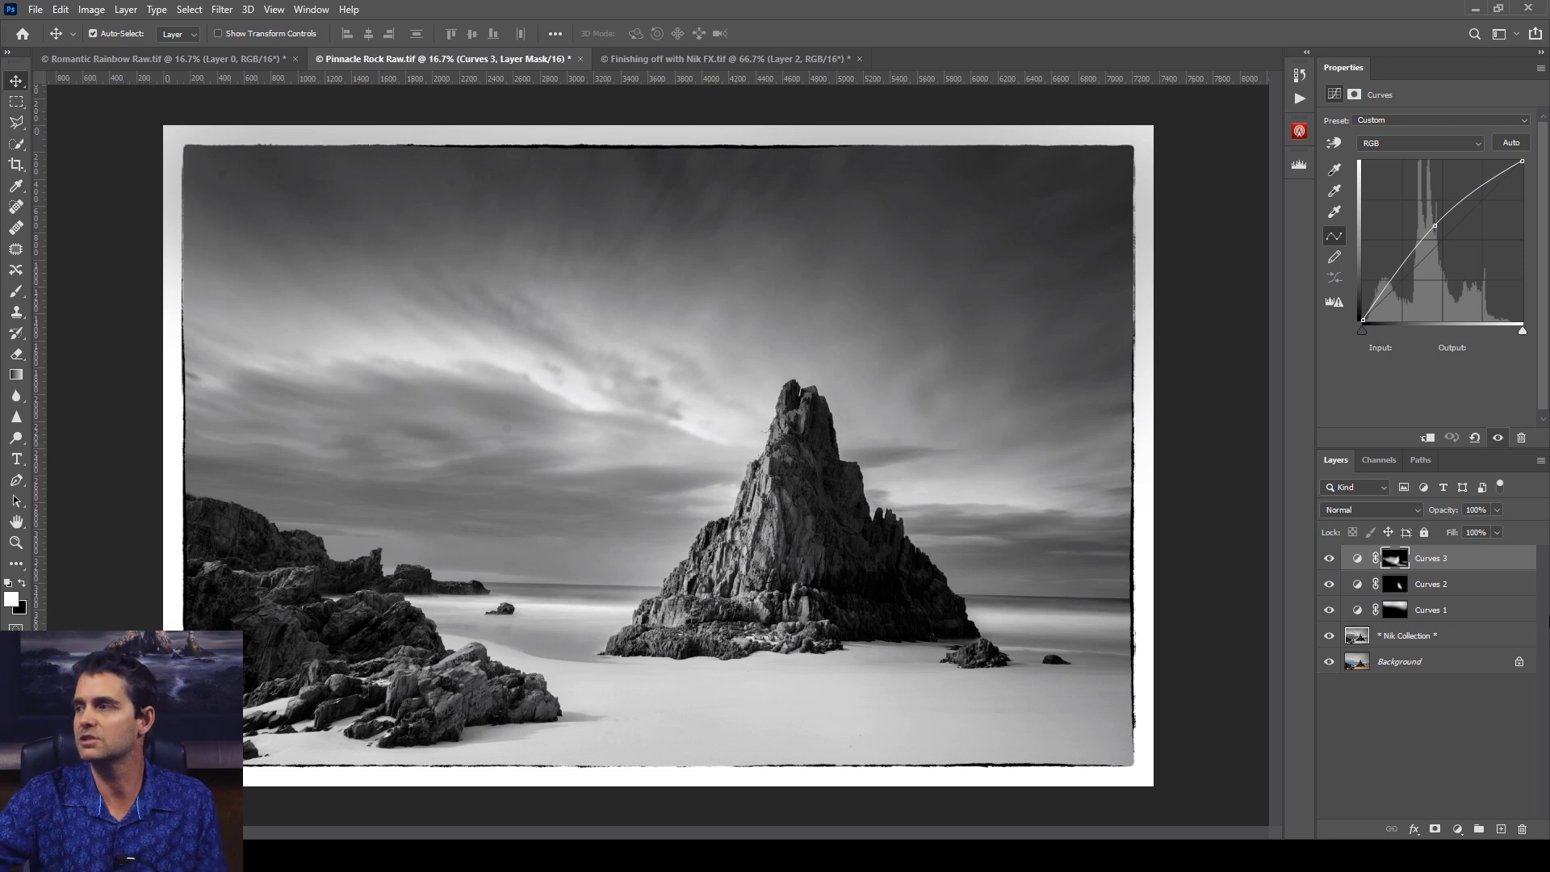
pyautogui.moveTo(1329, 635); pyautogui.dragTo(1328, 565)
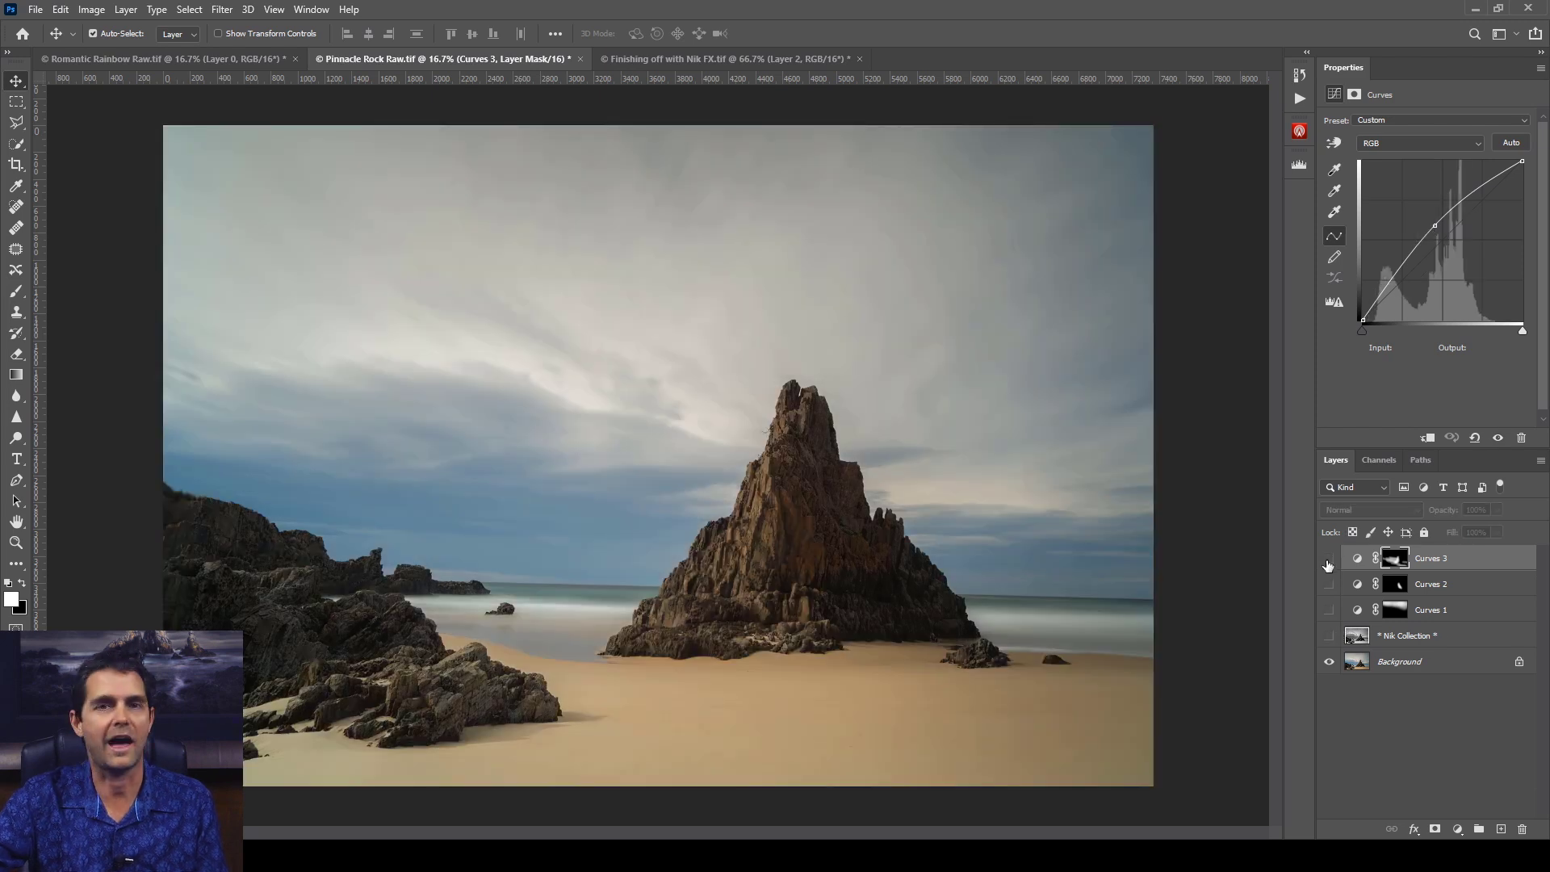
pyautogui.moveTo(1329, 639); pyautogui.dragTo(1332, 545)
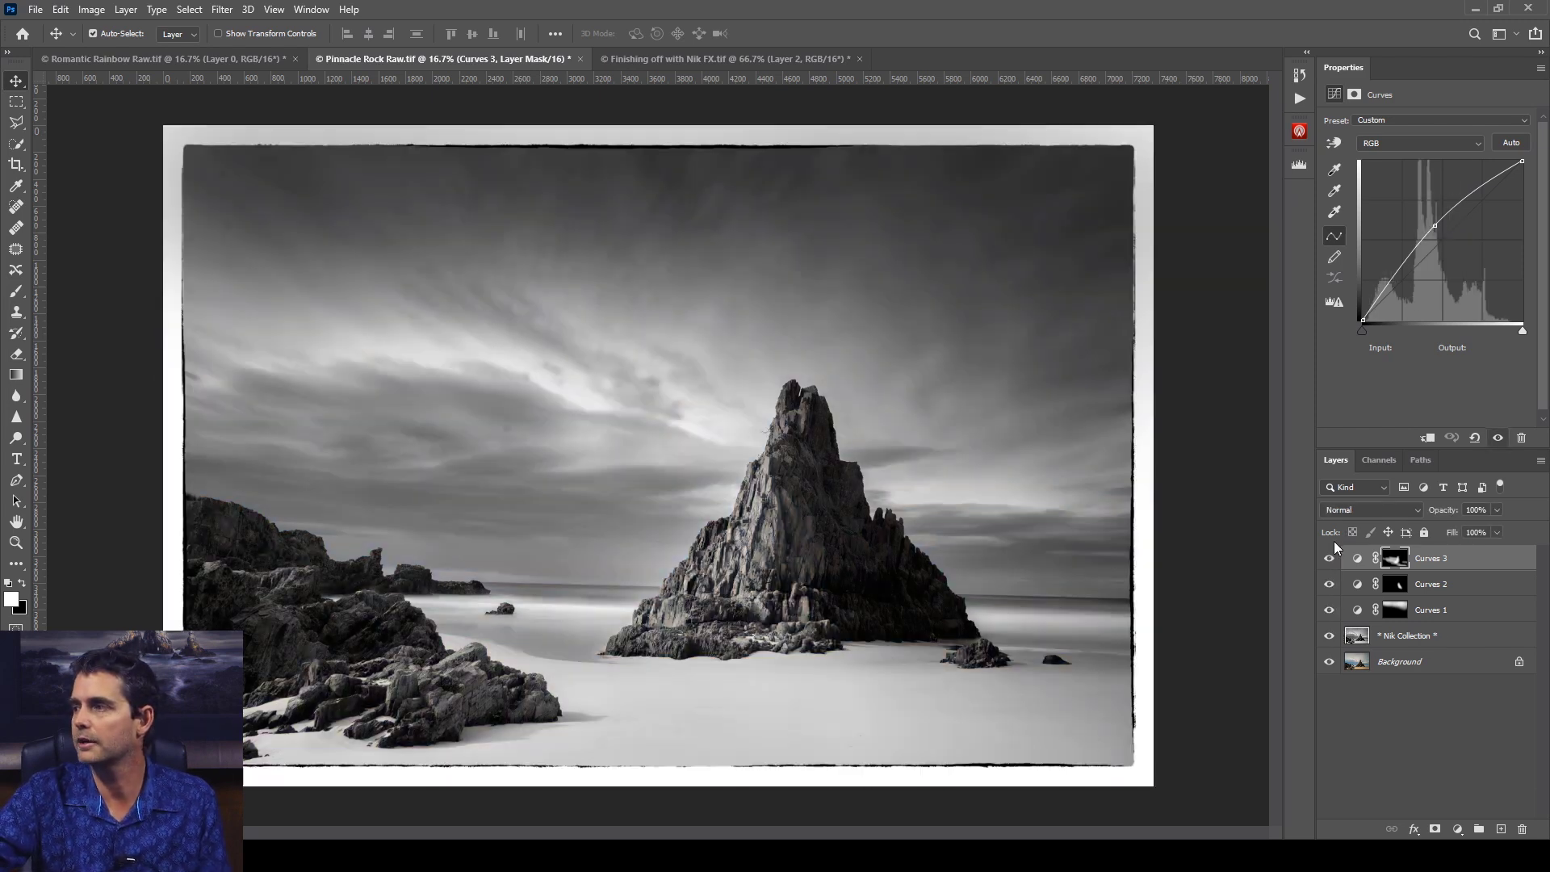
# - In the Finishing off with Nik FX document, compare the Background alone with all the layers above it shown
pyautogui.click(651, 59)
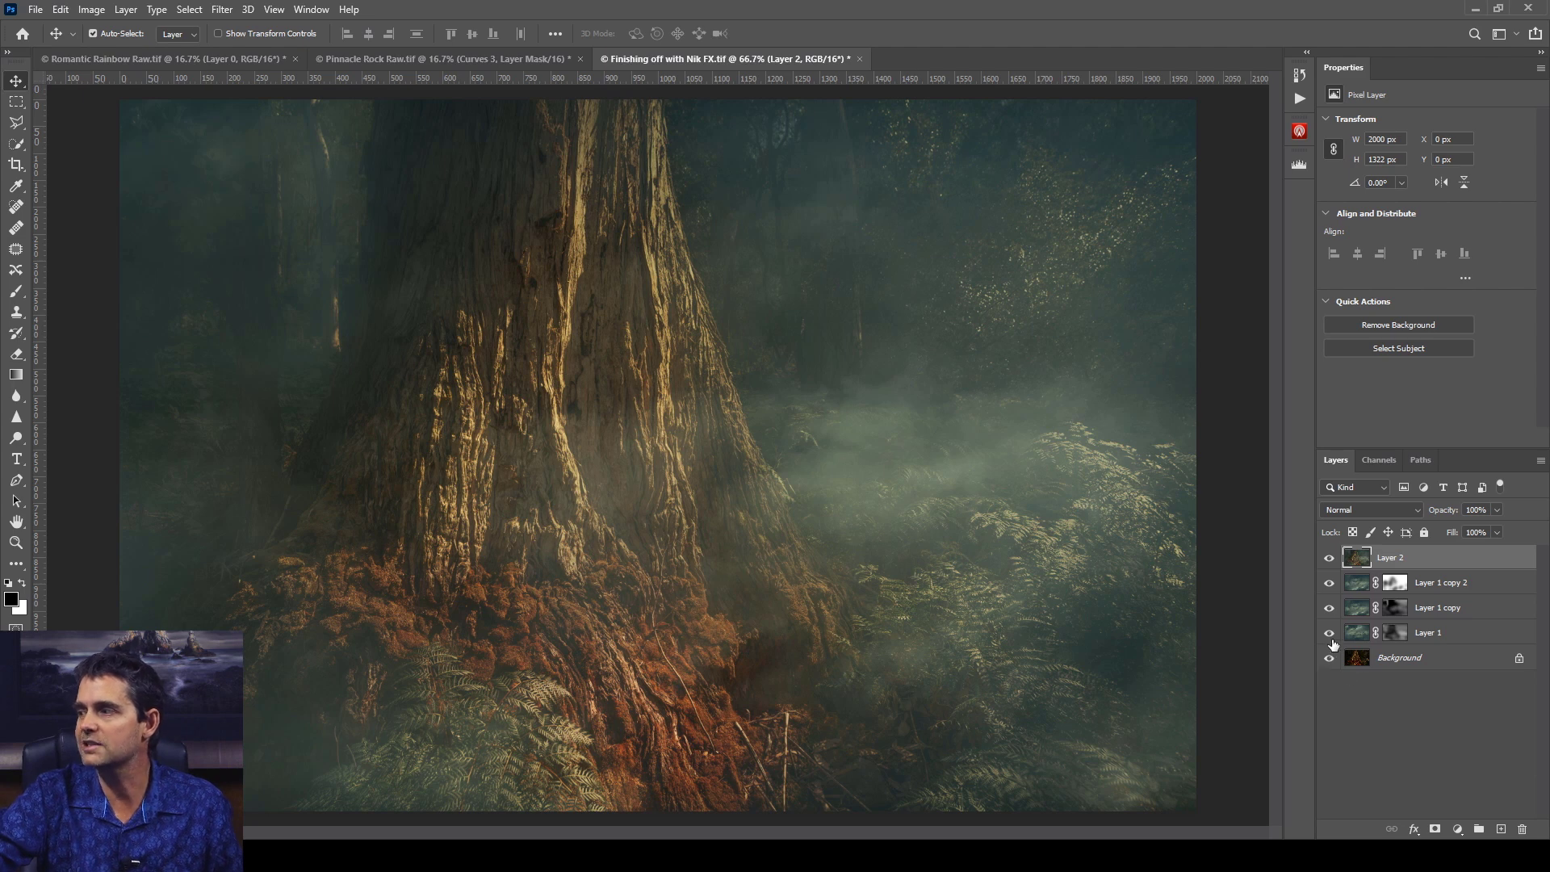
pyautogui.keyDown('alt'); pyautogui.click(1329, 656); pyautogui.keyUp('alt')
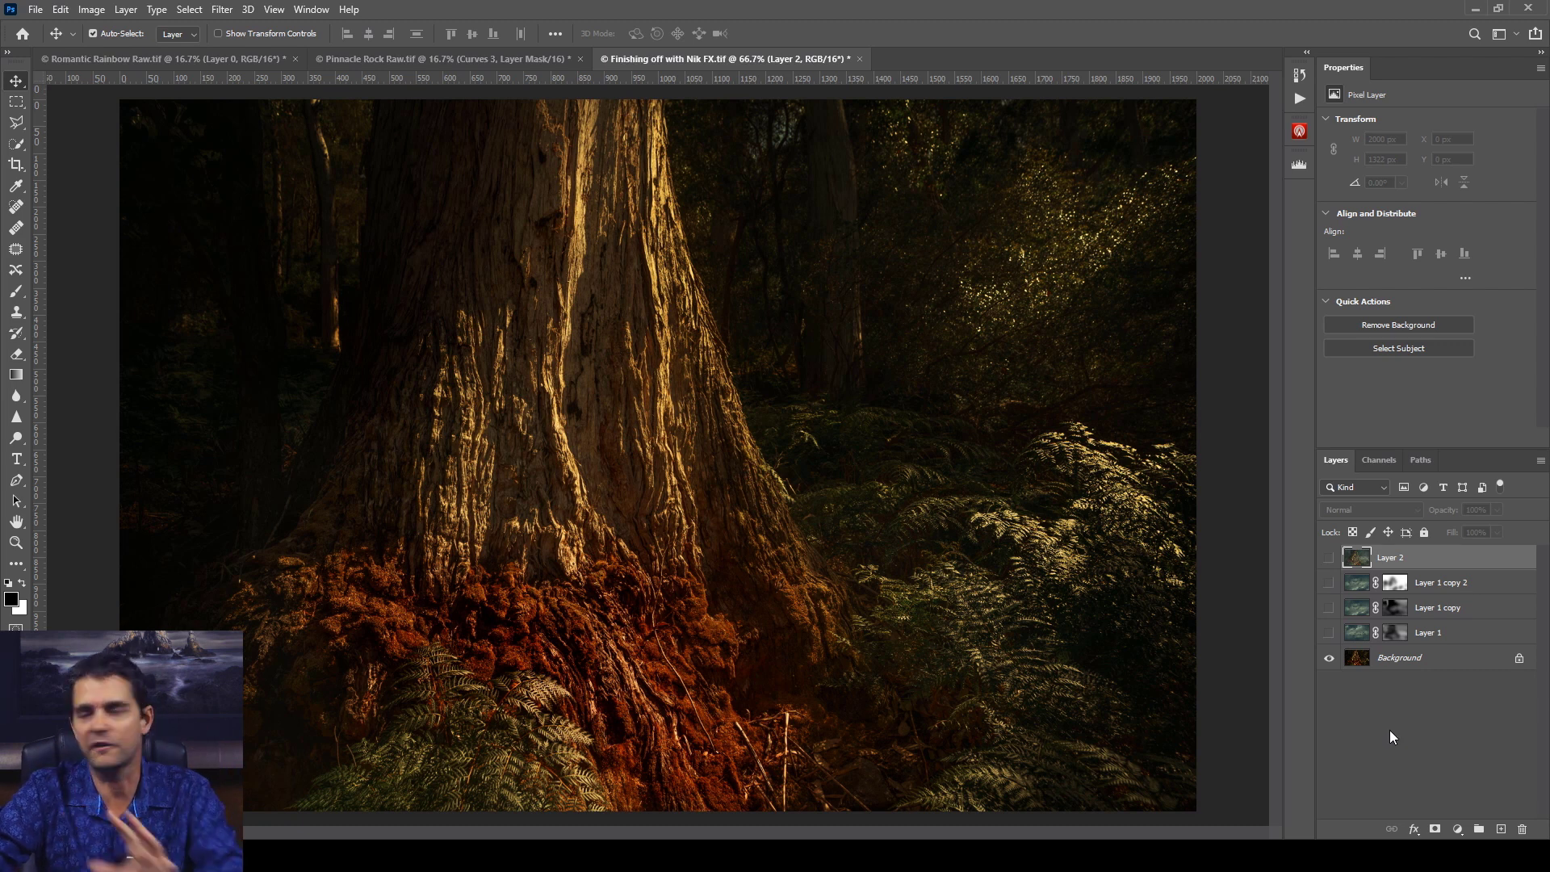
pyautogui.click(1329, 634)
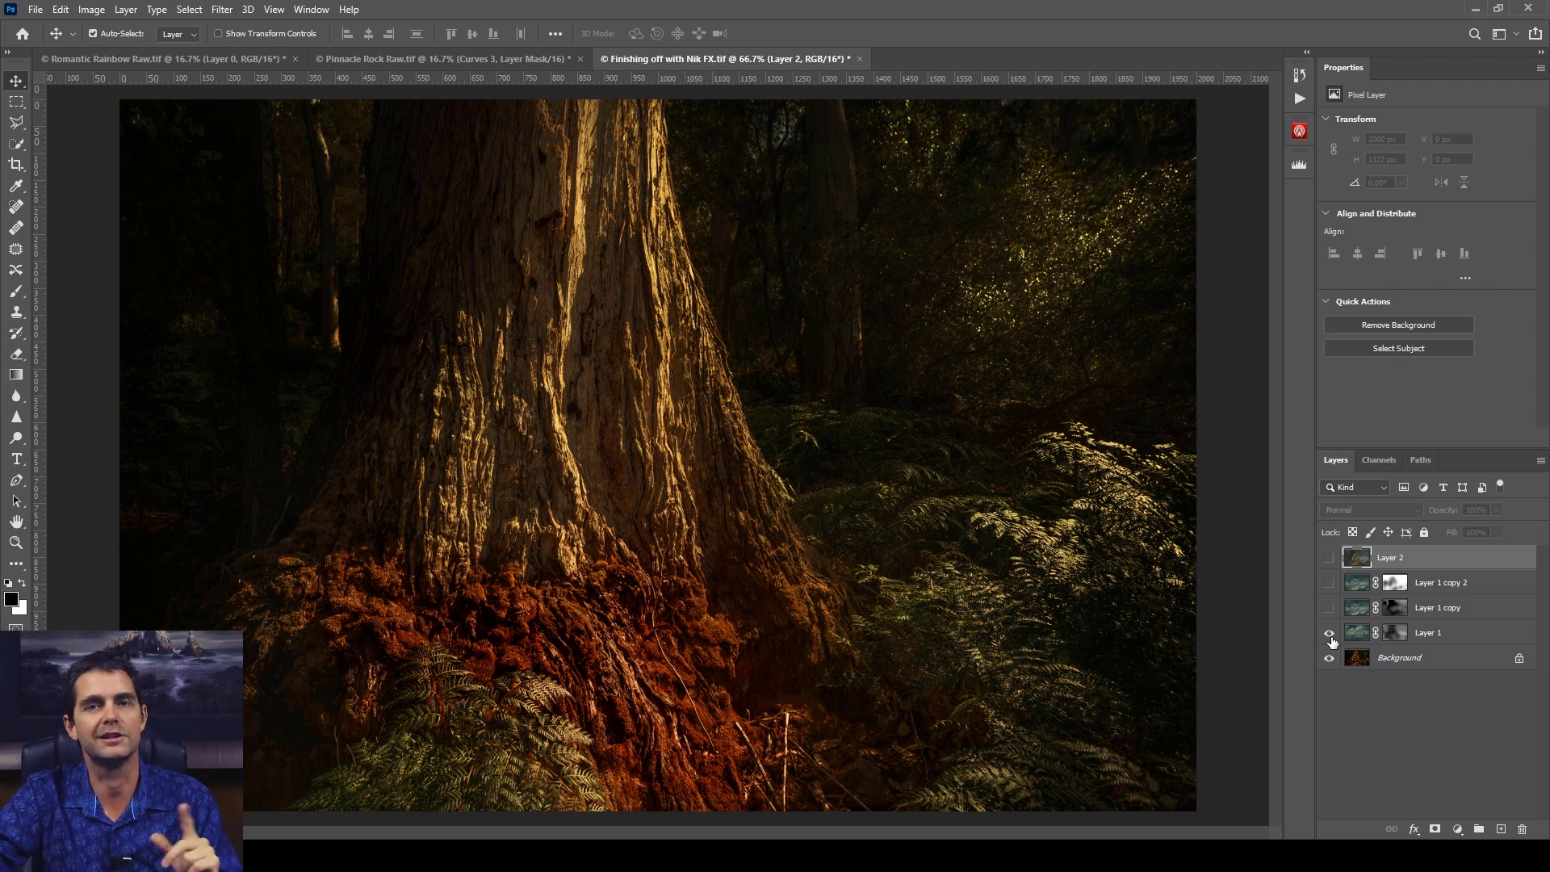
pyautogui.moveTo(1333, 641); pyautogui.dragTo(1330, 559)
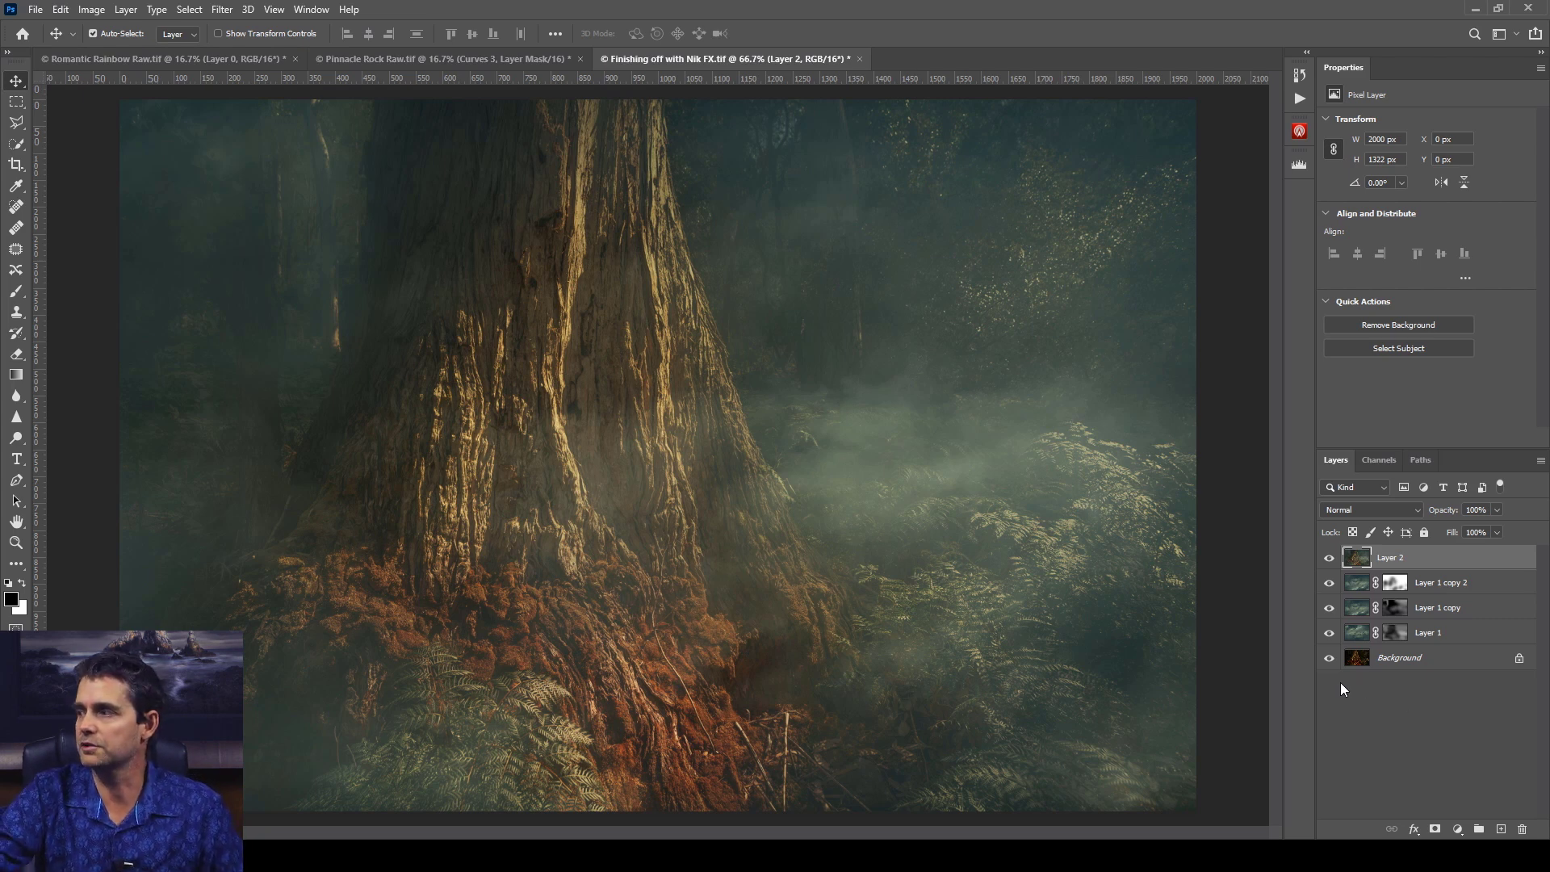
# - Open Layer 2 in the Nik Collection filter Analog Efex Pro 2 and maximize its window
pyautogui.click(226, 11)
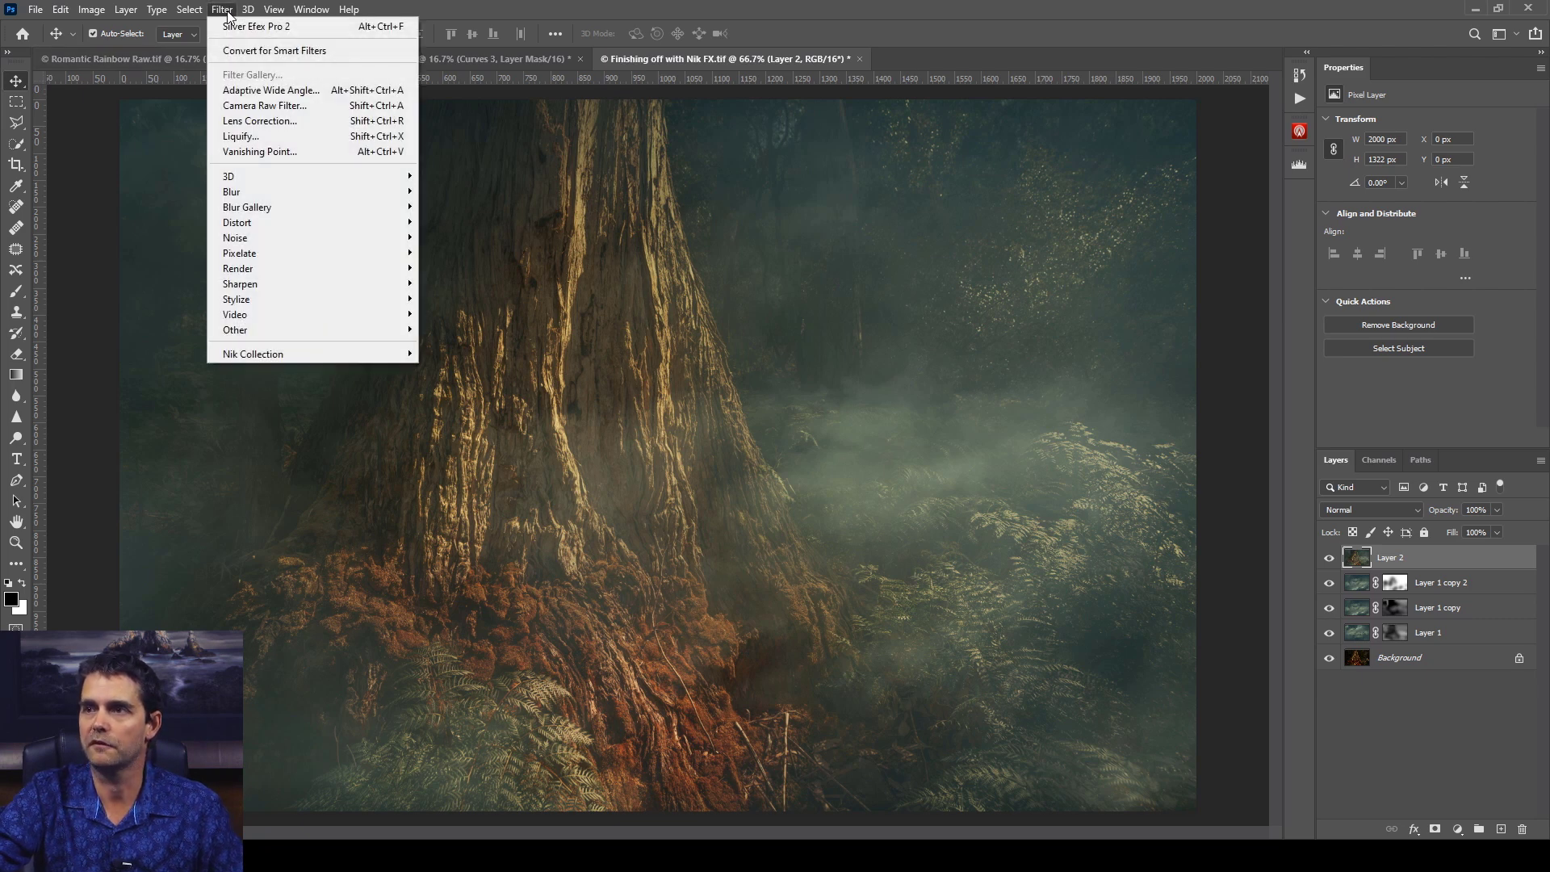
pyautogui.moveTo(275, 354)
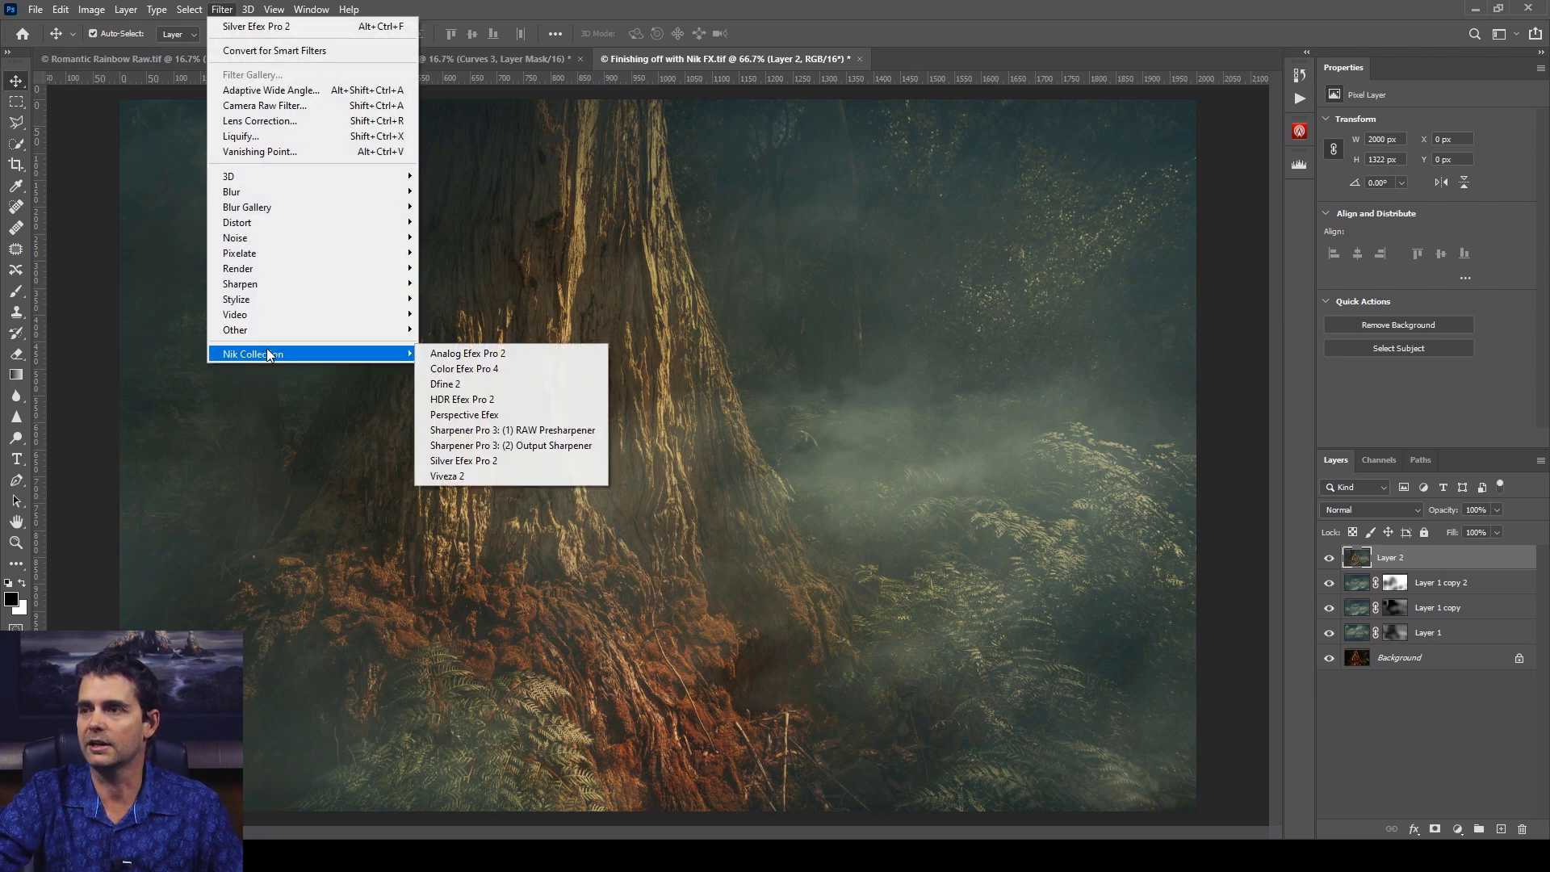
pyautogui.click(472, 366)
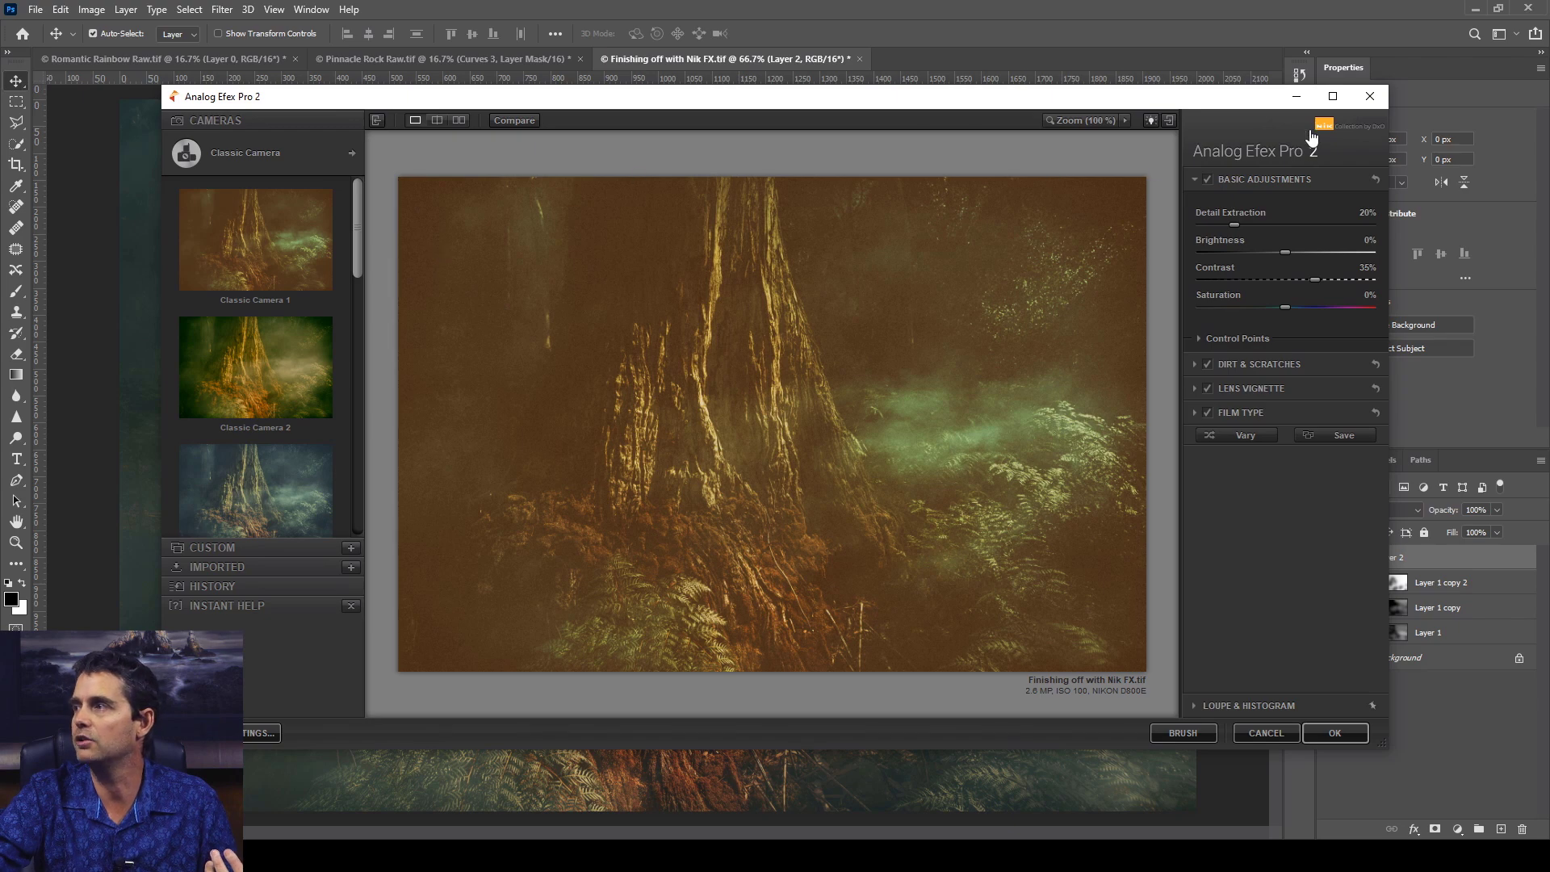
pyautogui.click(1333, 96)
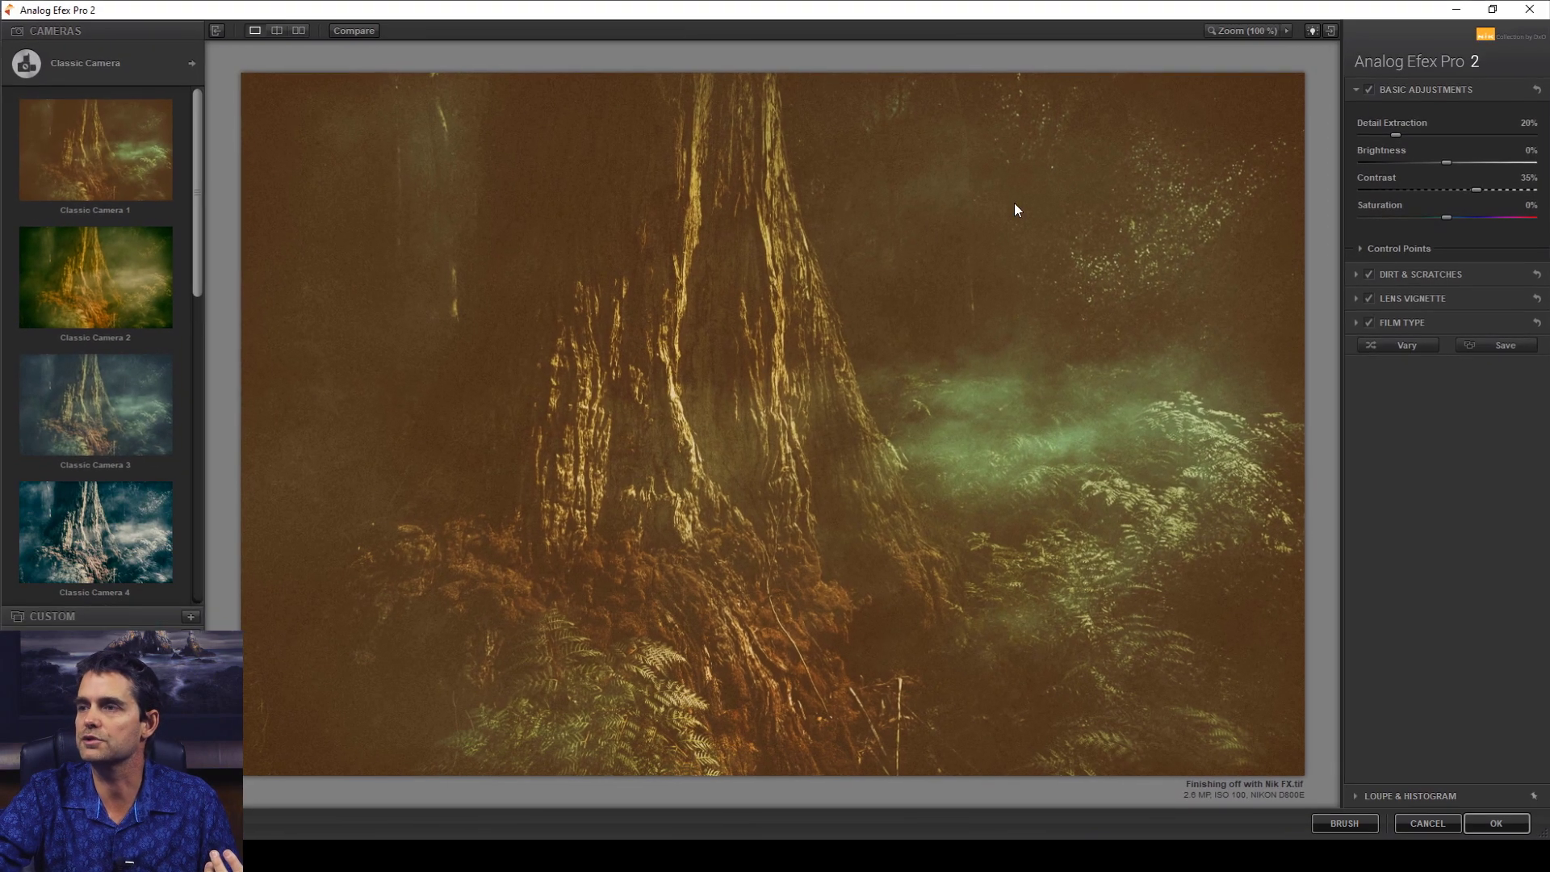
# - Apply the Classic Camera 1 preset to the forest image and compare it with the original
pyautogui.click(123, 166)
pyautogui.click(122, 163)
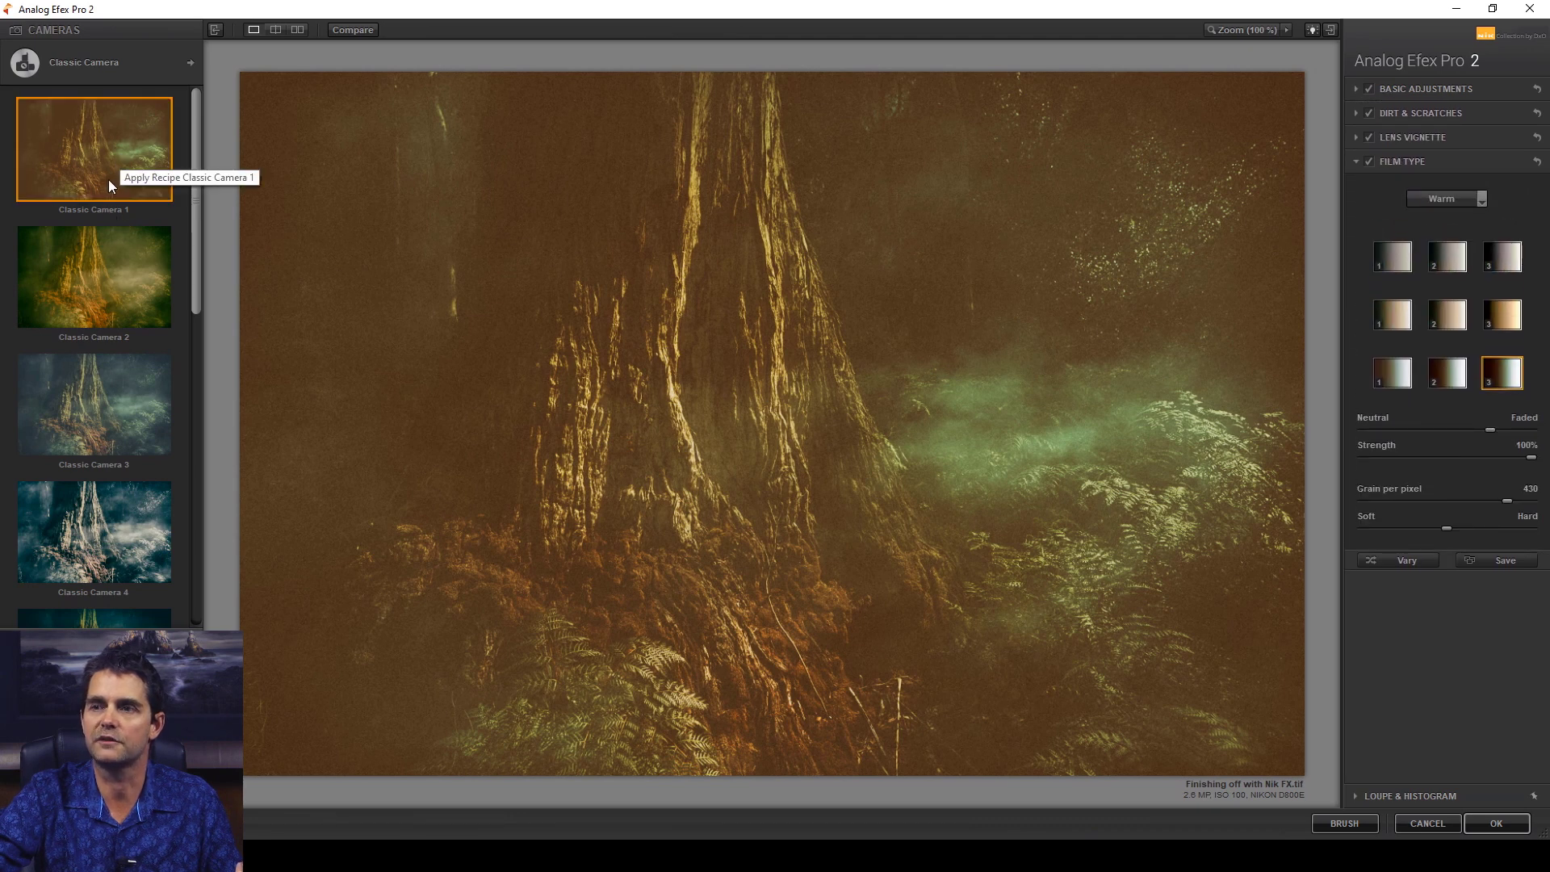
pyautogui.click(93, 66)
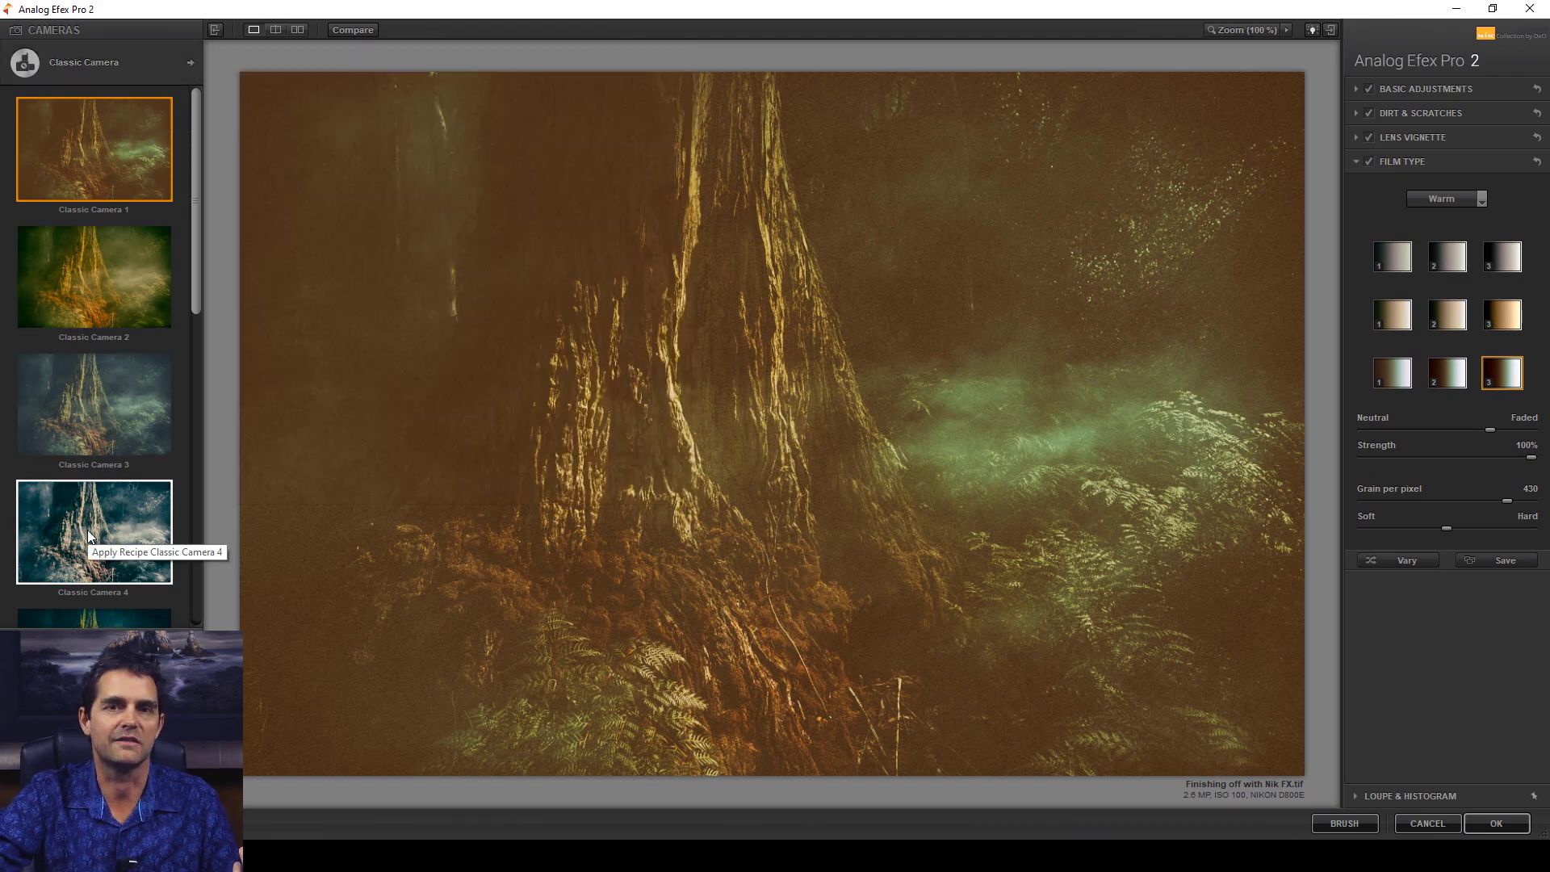
pyautogui.scroll(-2, 104, 521)
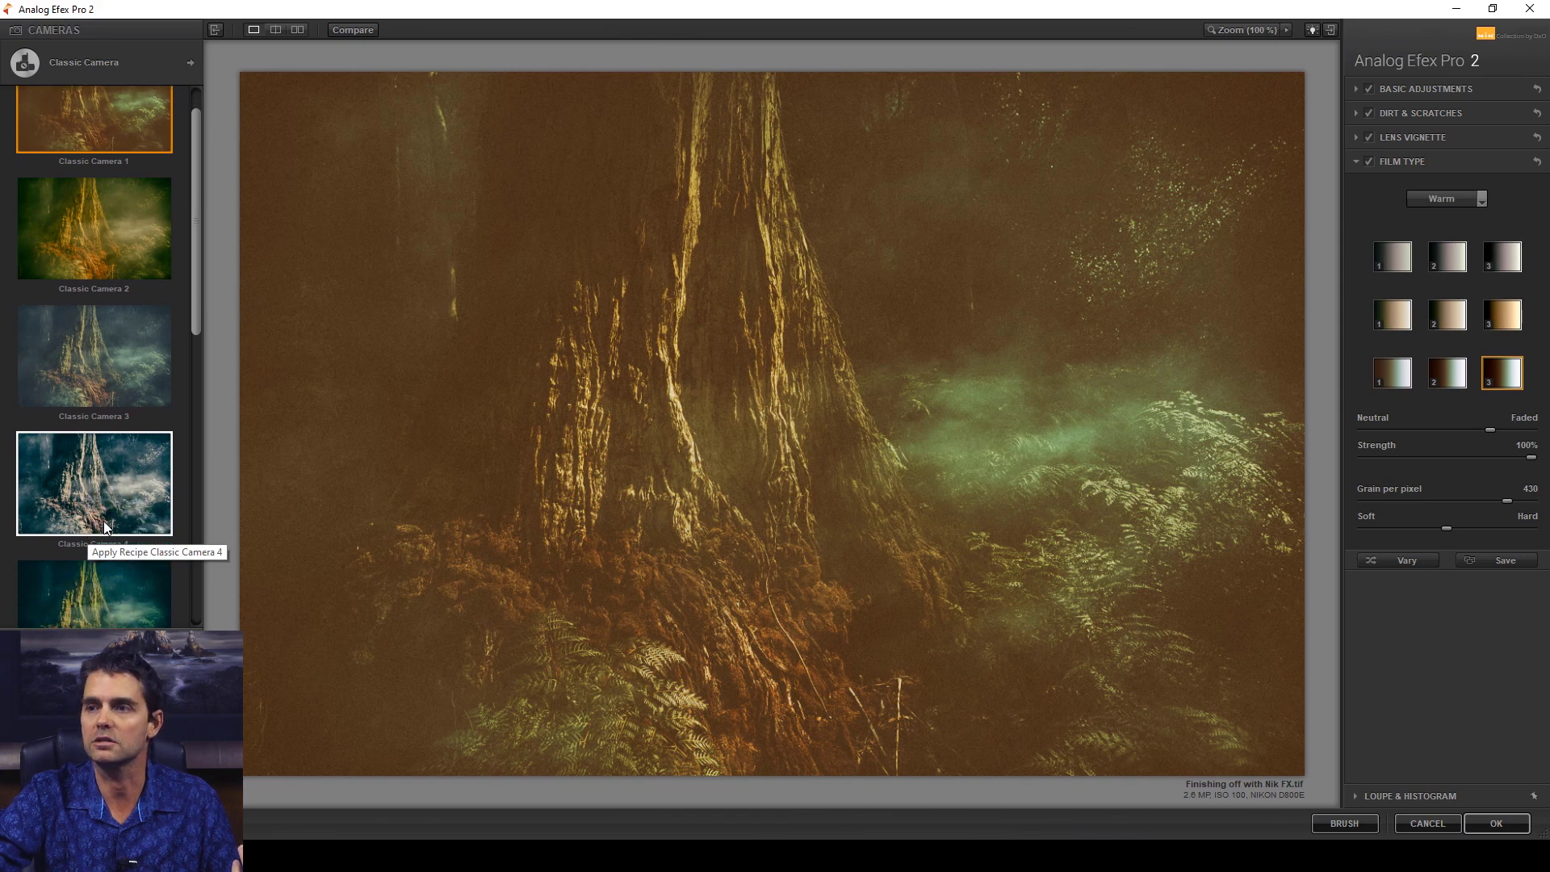
pyautogui.scroll(1, 74, 210)
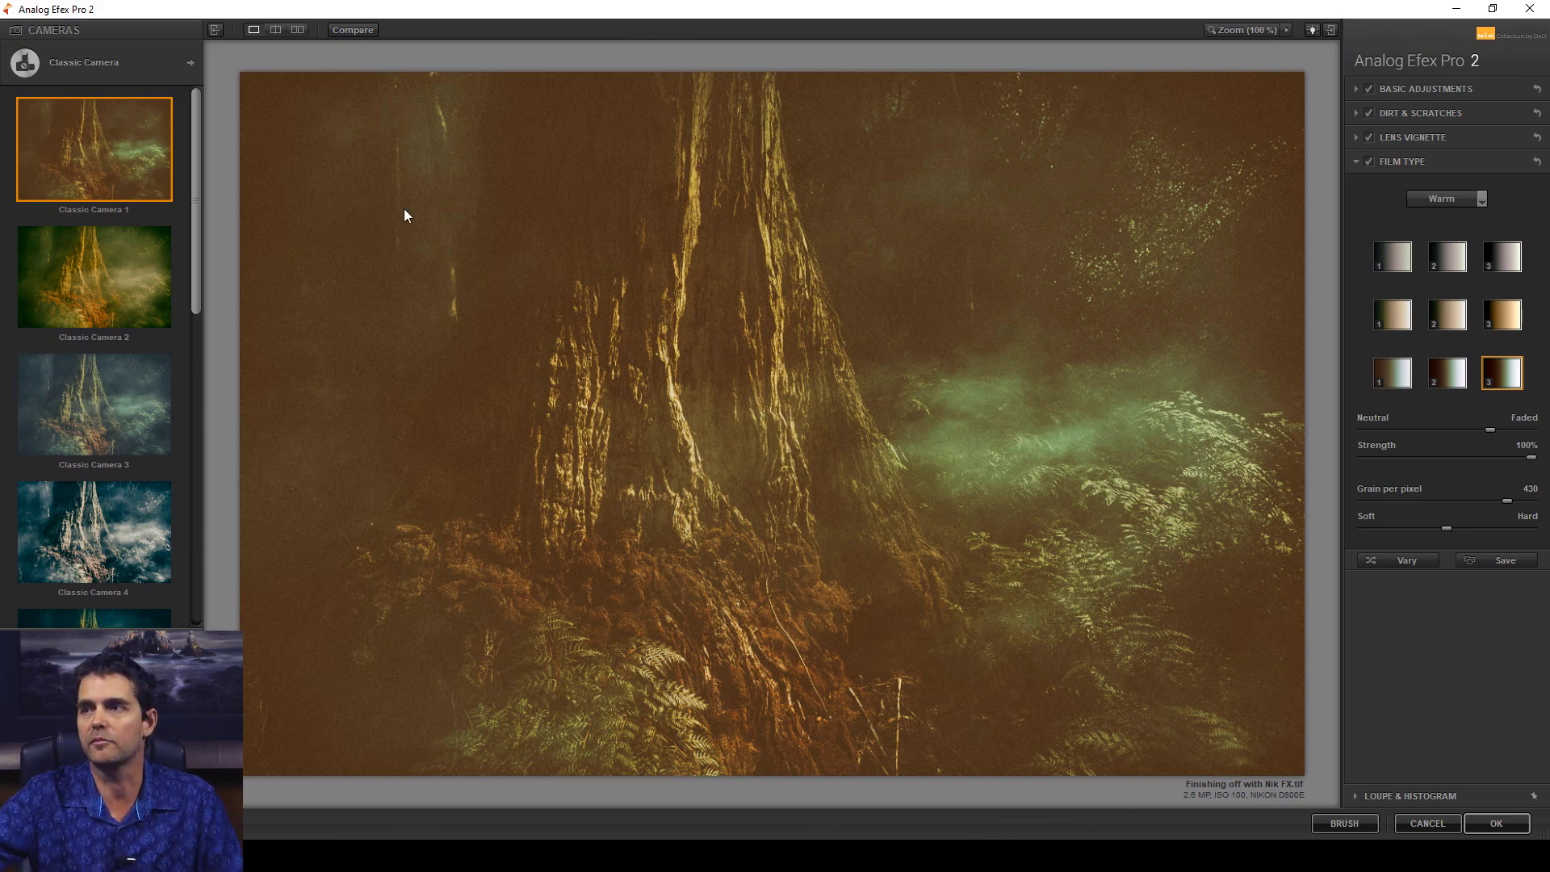
pyautogui.click(346, 33)
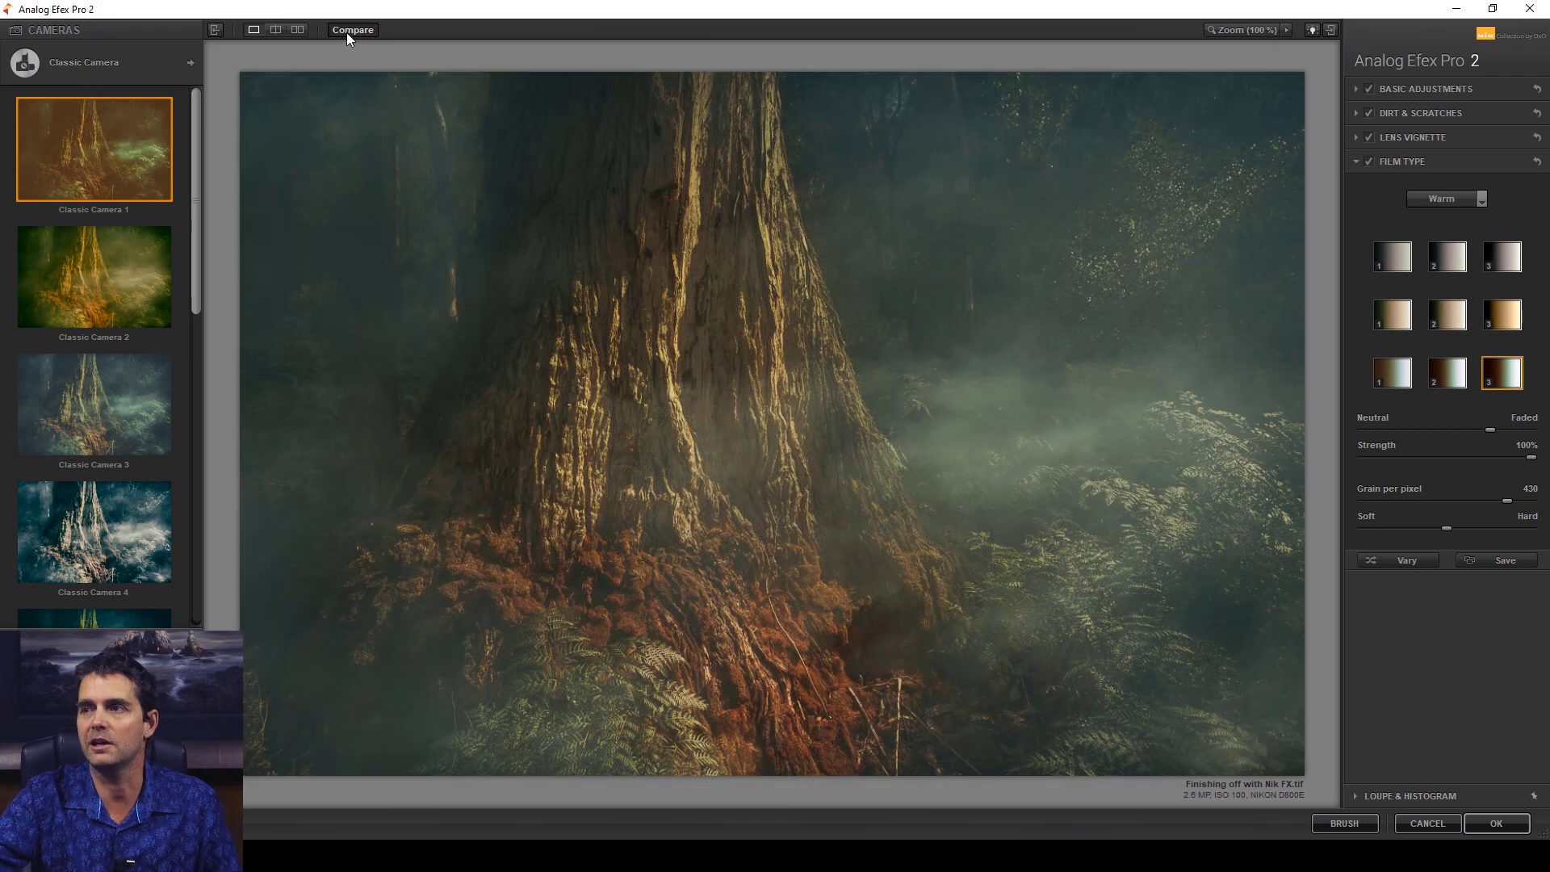
pyautogui.click(346, 32)
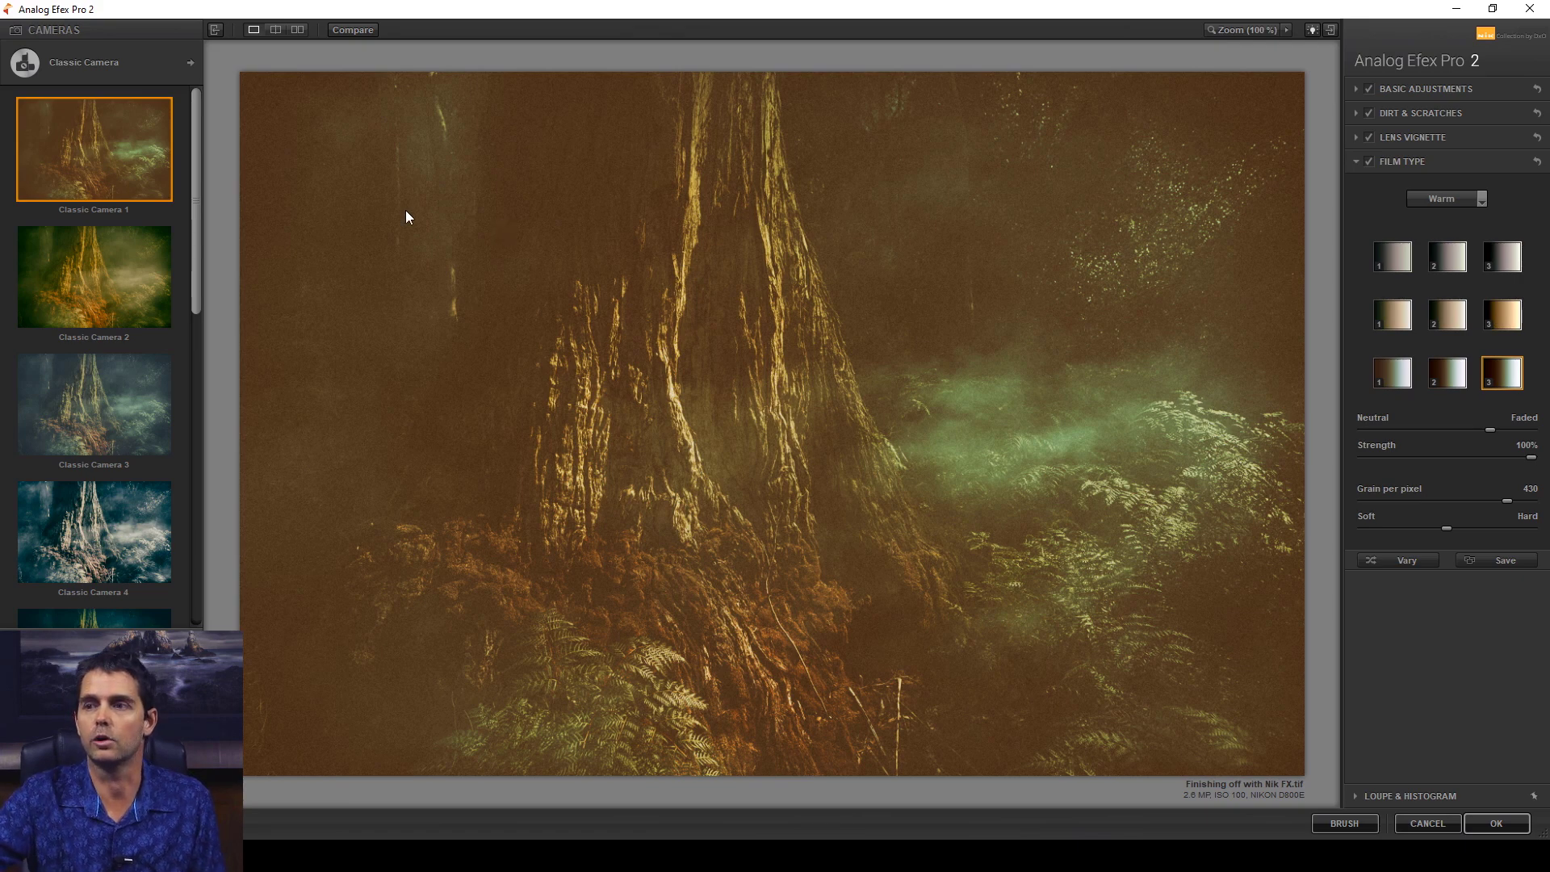
# - Try the Classic Camera presets from 2 through 9 on the image, going back to Classic Camera 7
pyautogui.click(104, 286)
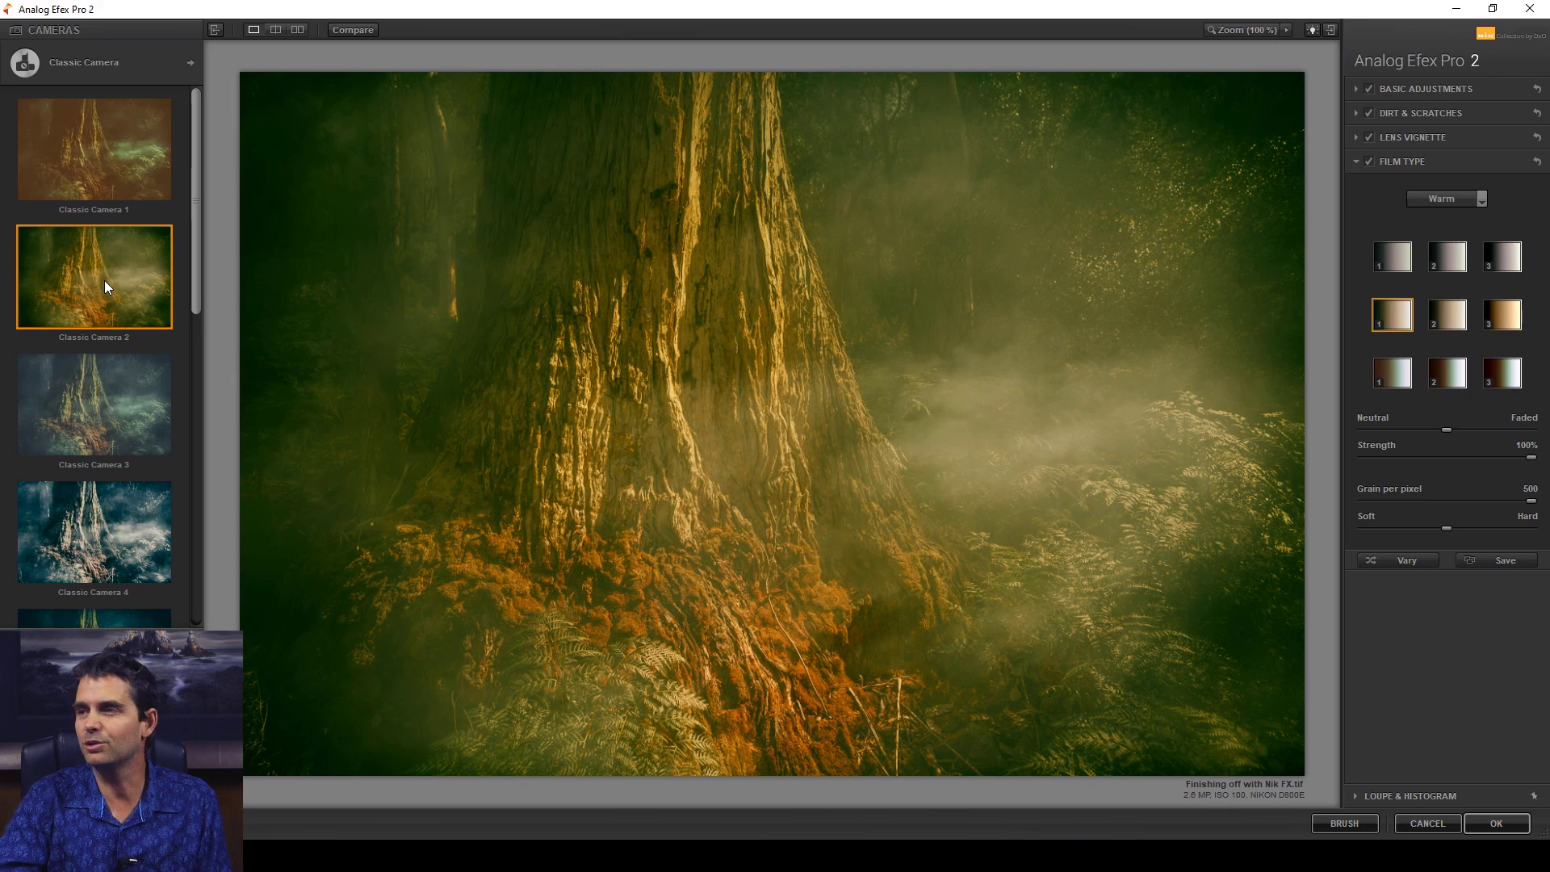
pyautogui.press('Down')
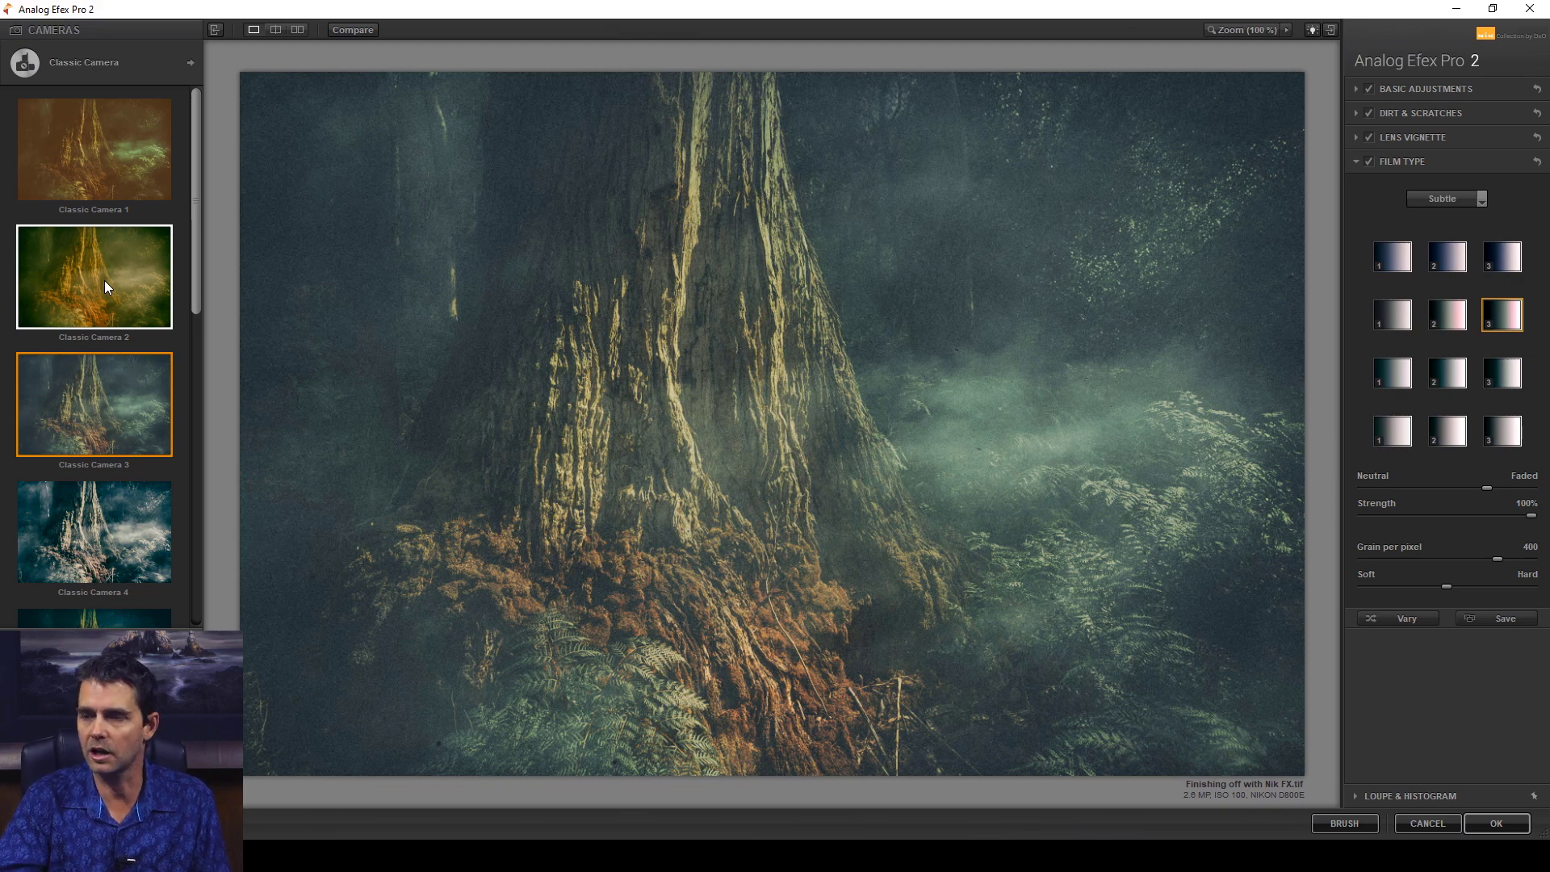
pyautogui.press('Down')
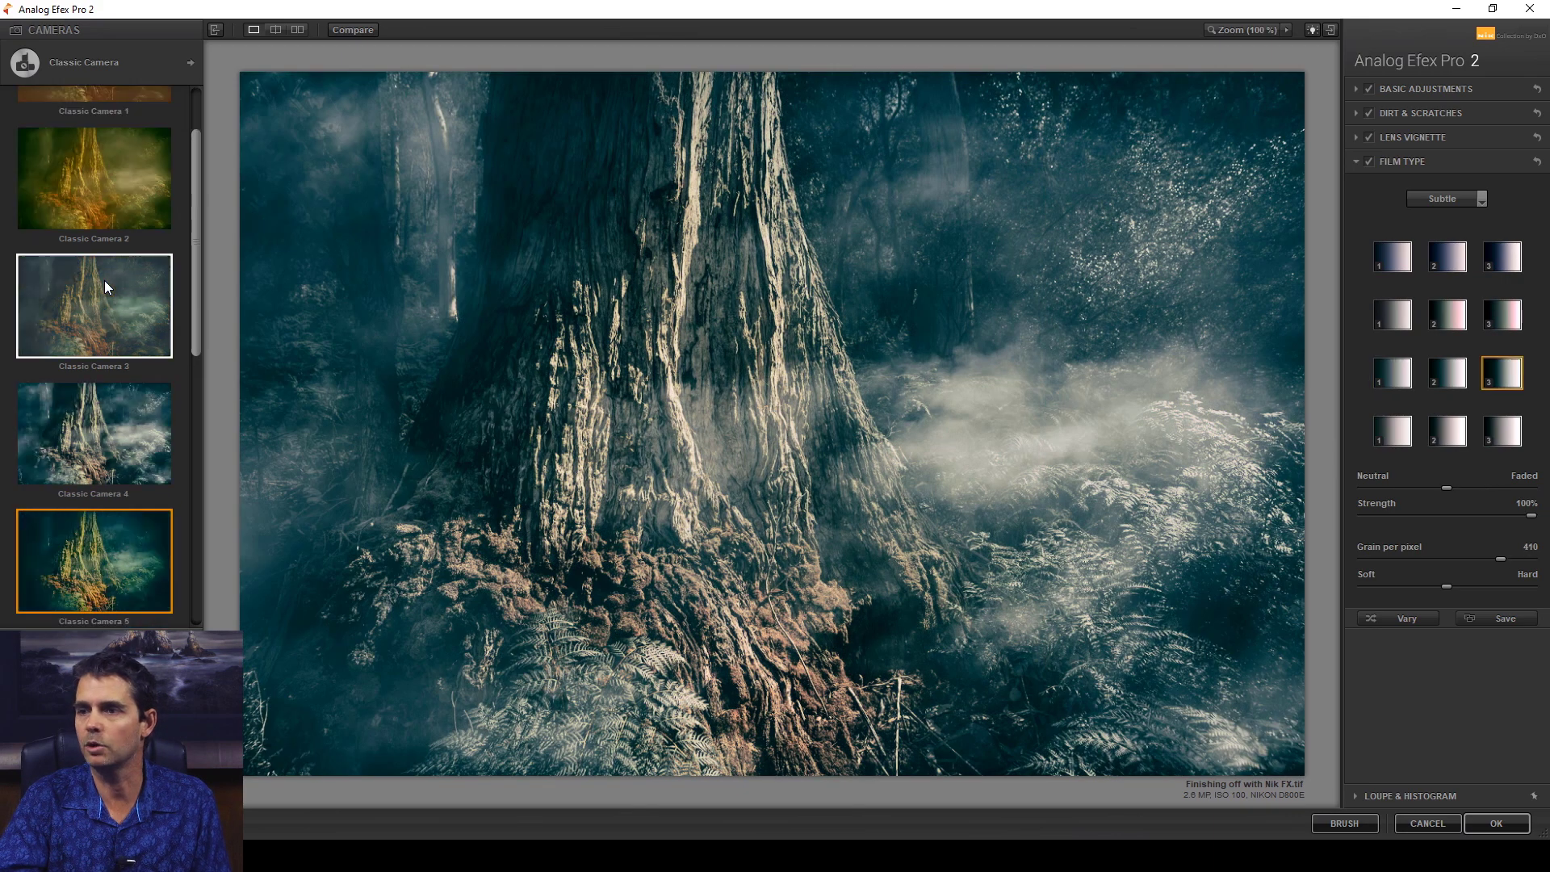
pyautogui.press('Down')
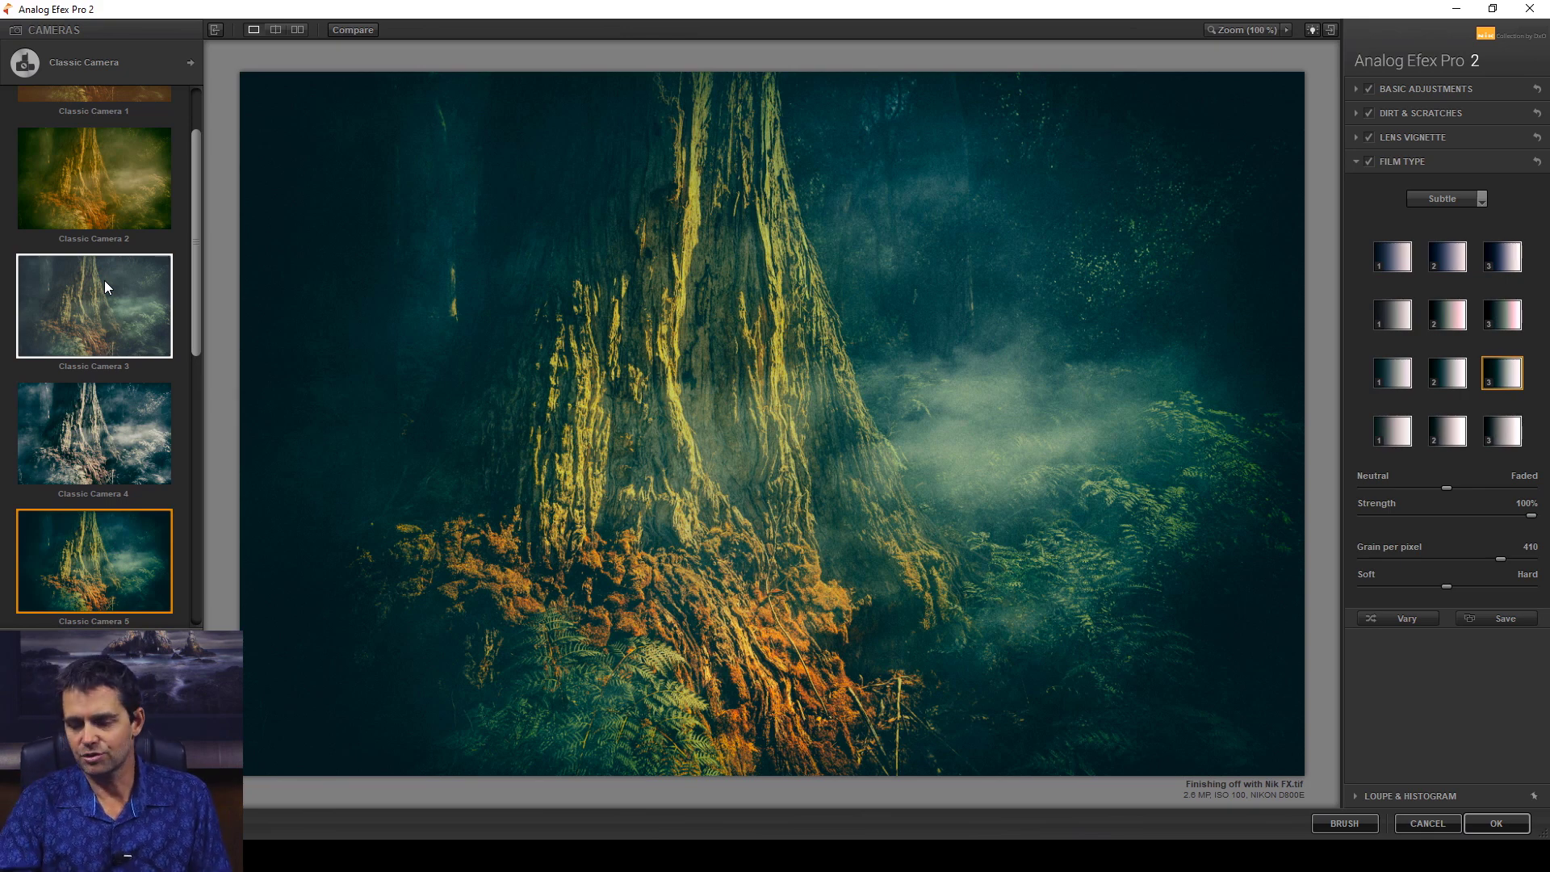
pyautogui.press('Down')
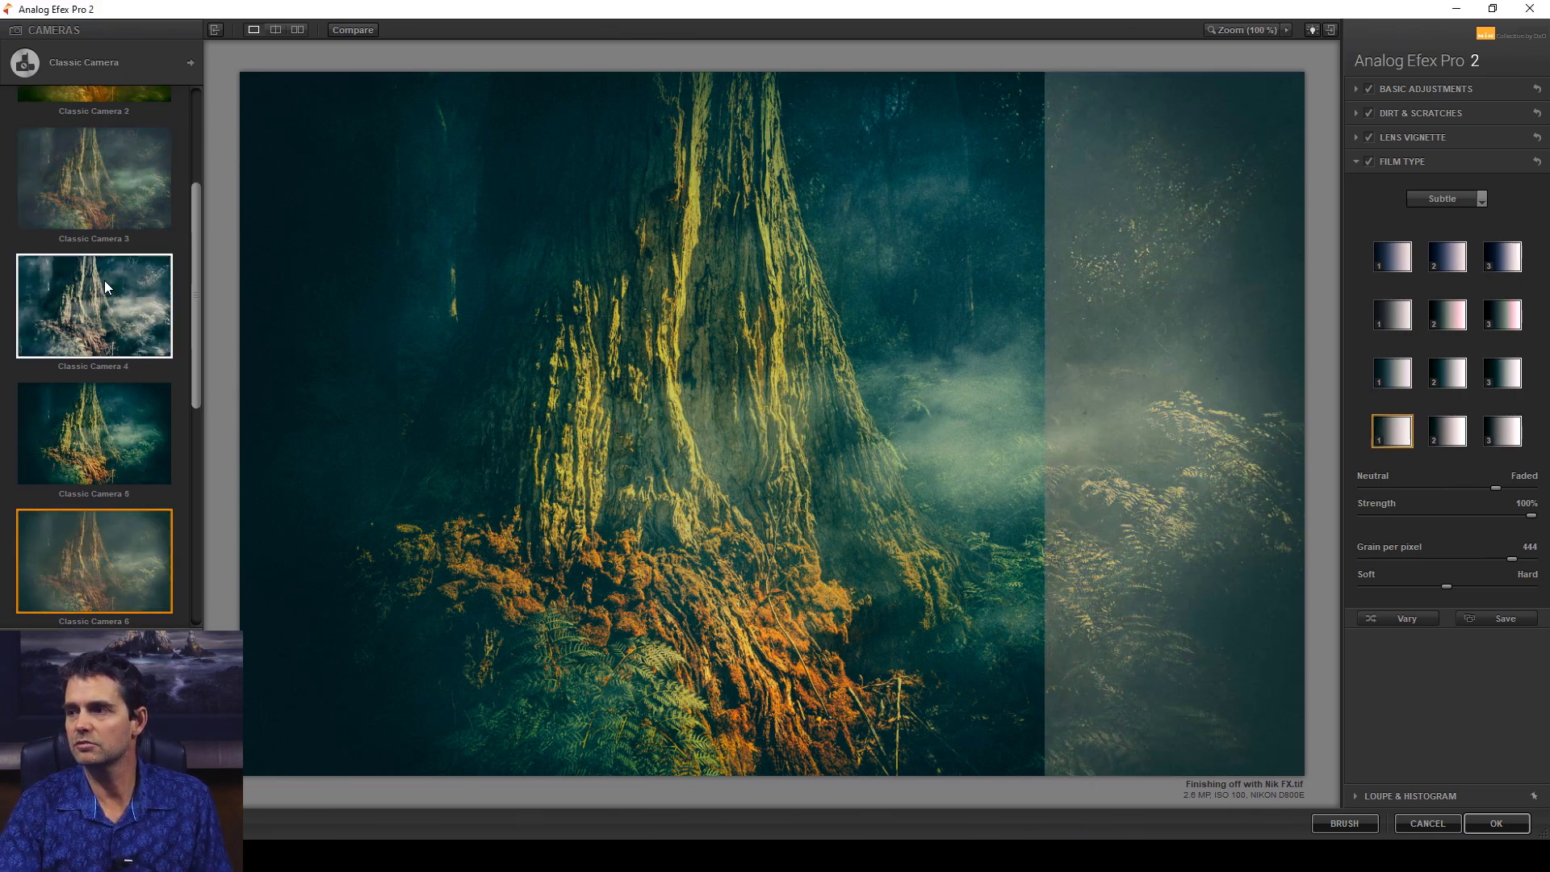
pyautogui.press('Down')
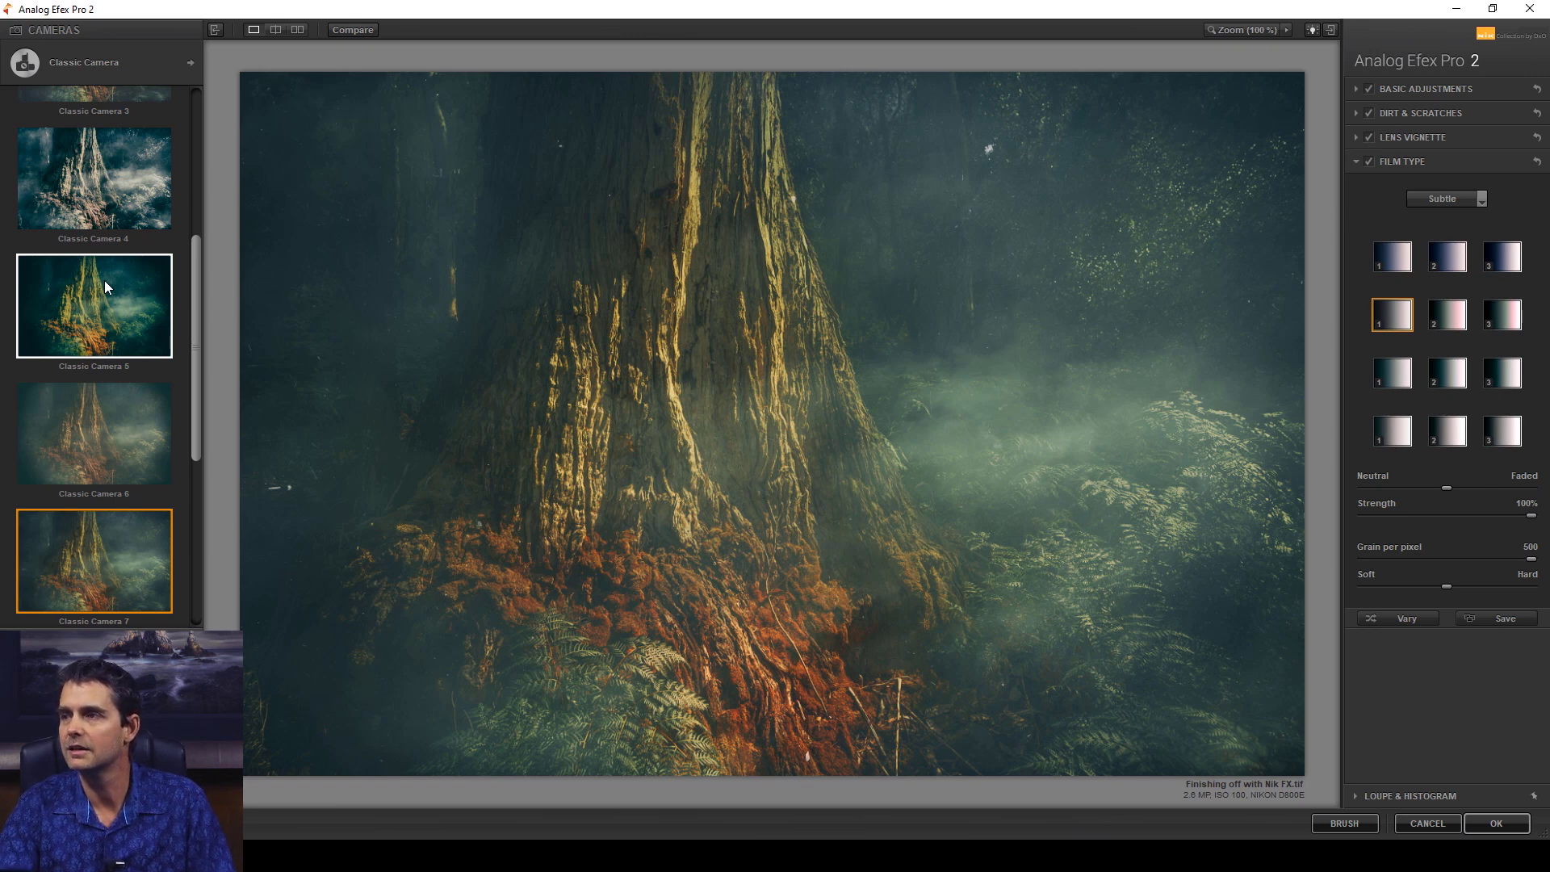
pyautogui.click(105, 281)
pyautogui.press('Down')
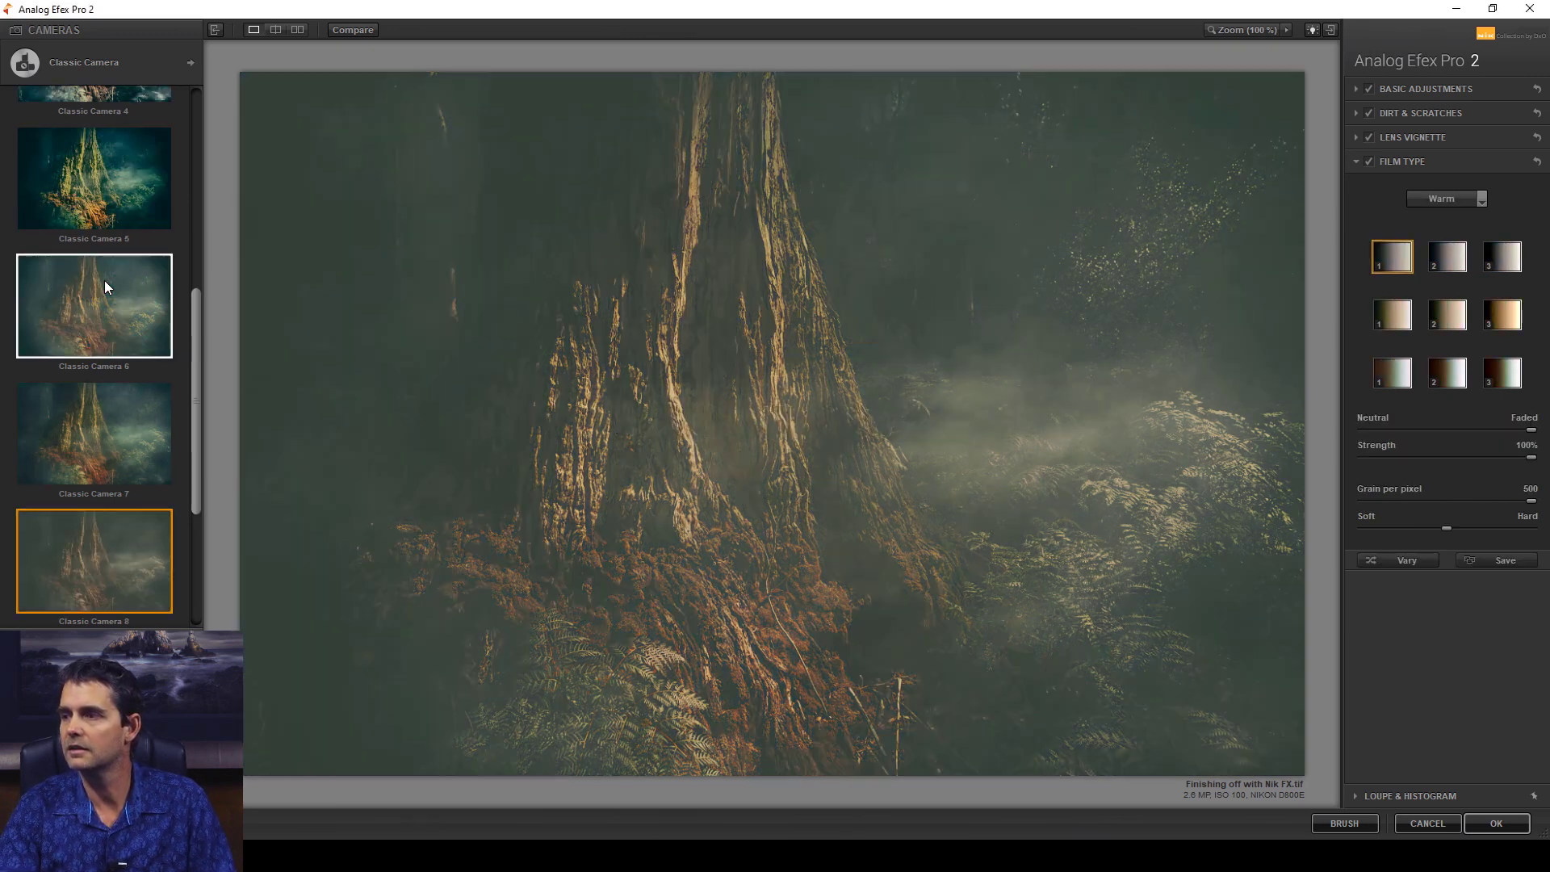
pyautogui.press('Down')
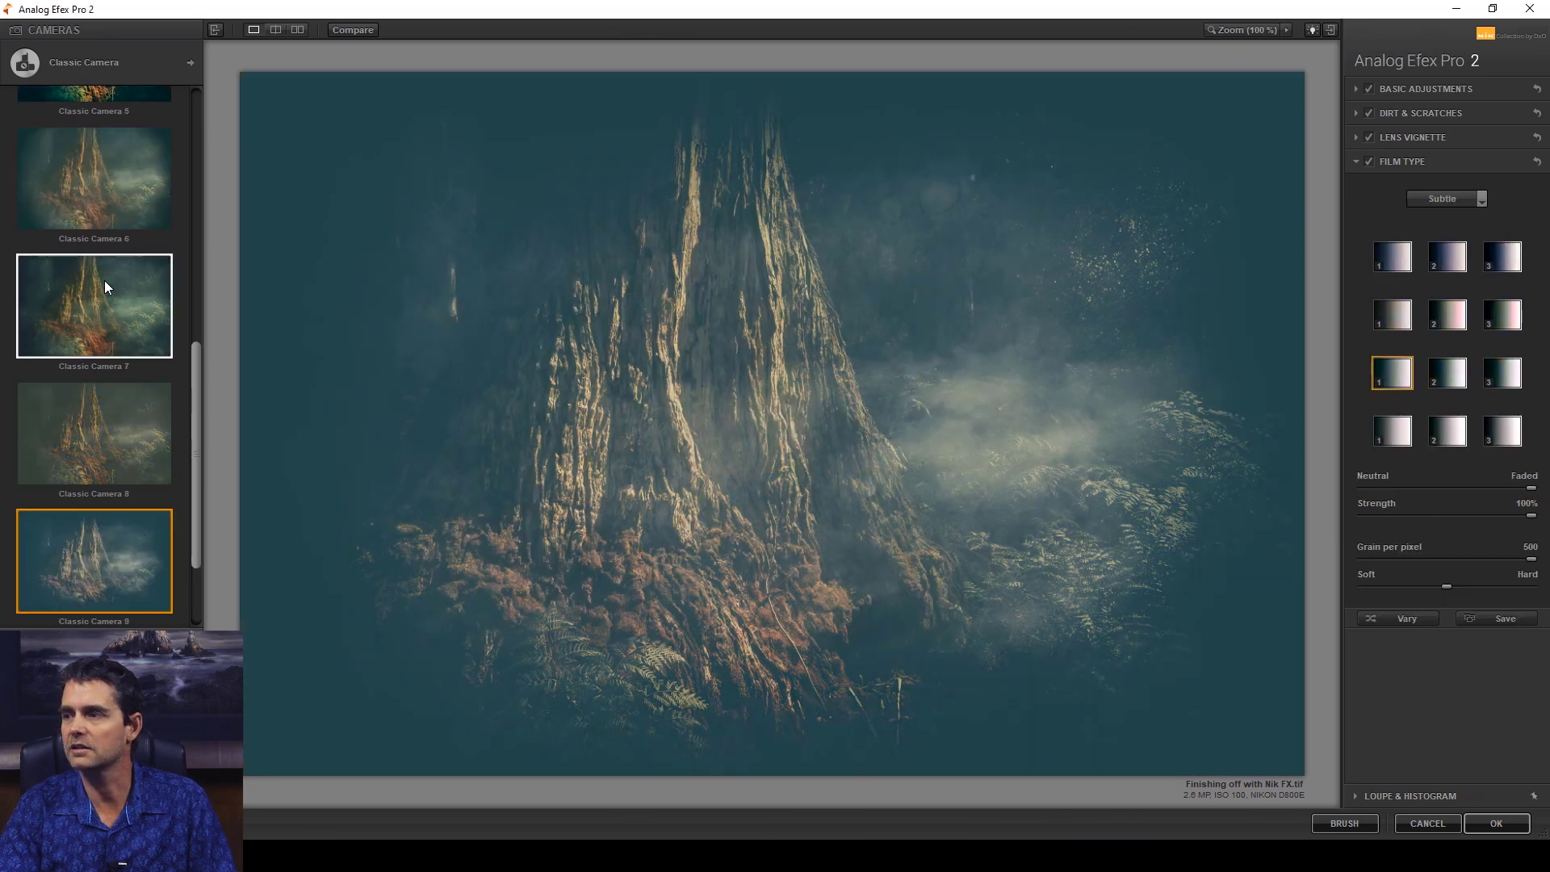
pyautogui.press('Up')
pyautogui.press('Up')
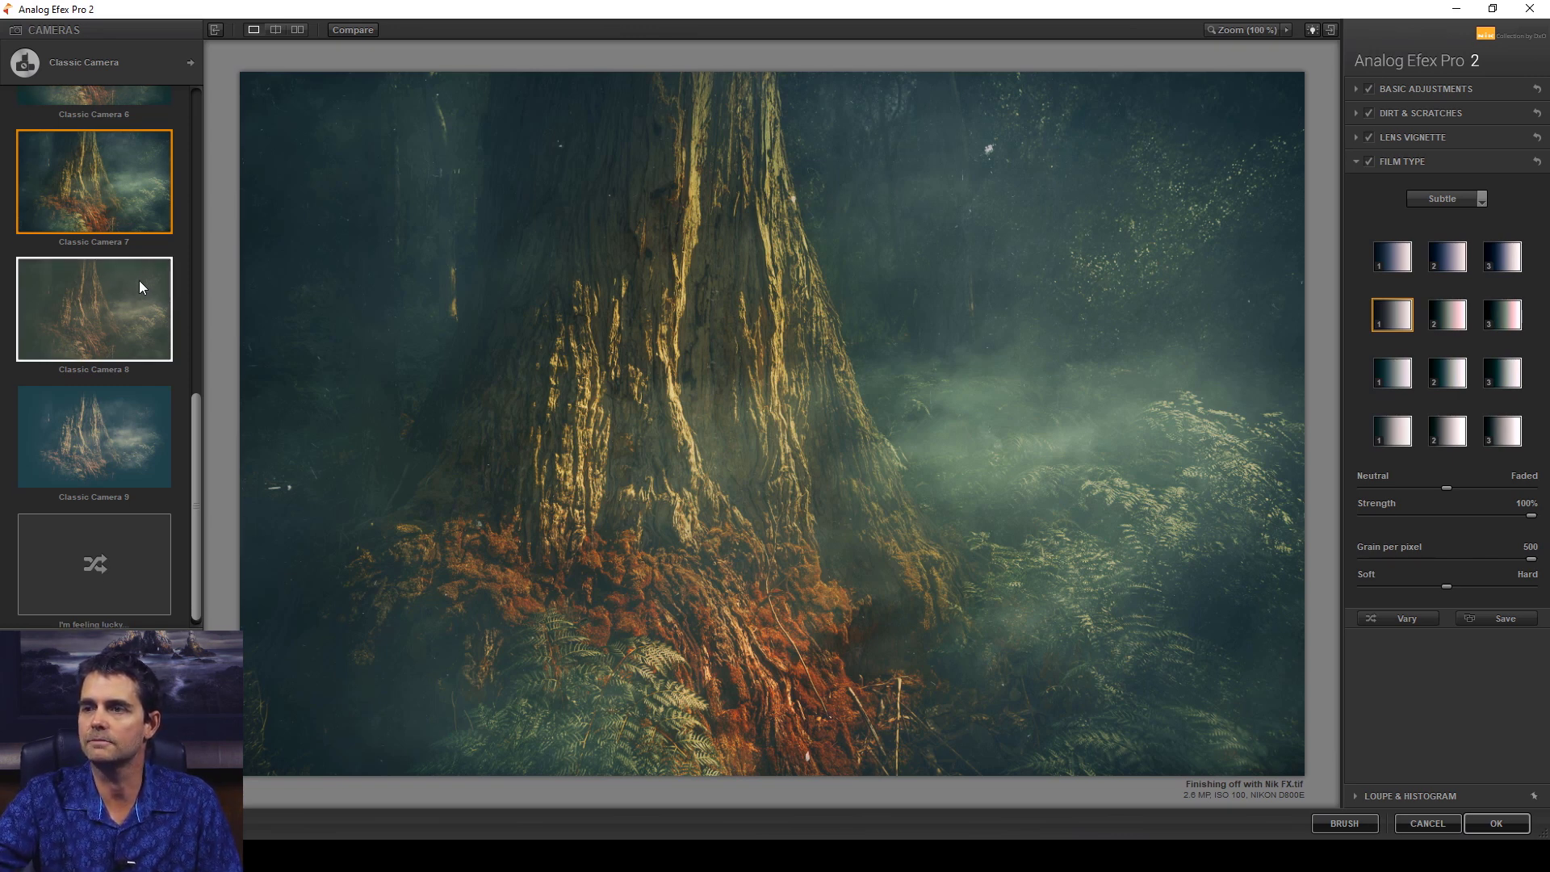
# - Apply the Classic Camera 3 preset to the forest image
pyautogui.scroll(1, 139, 279)
pyautogui.scroll(3, 136, 276)
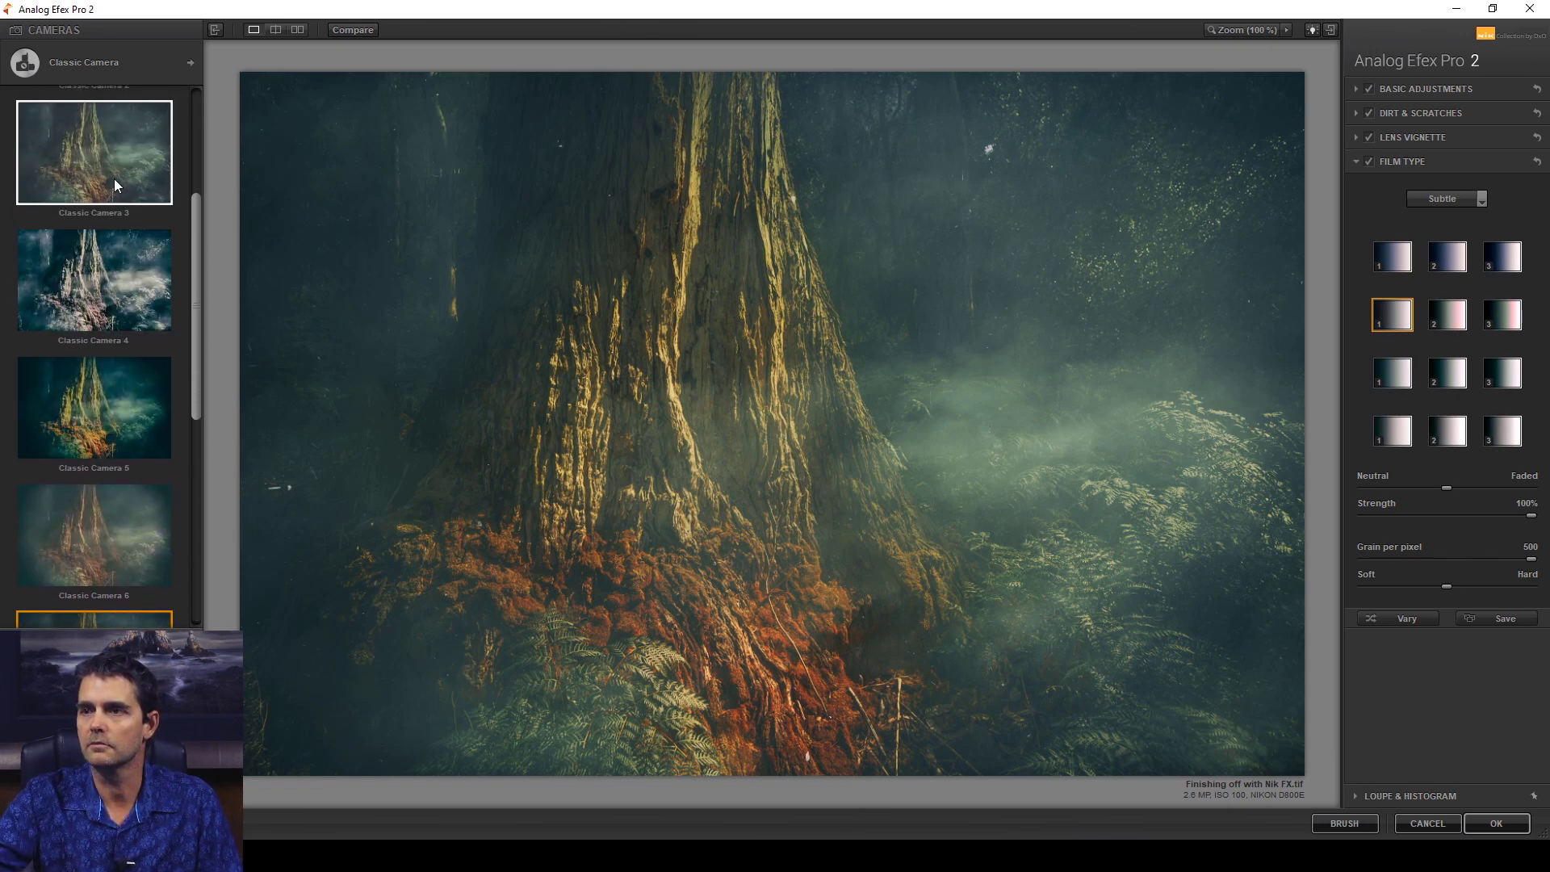
pyautogui.click(115, 171)
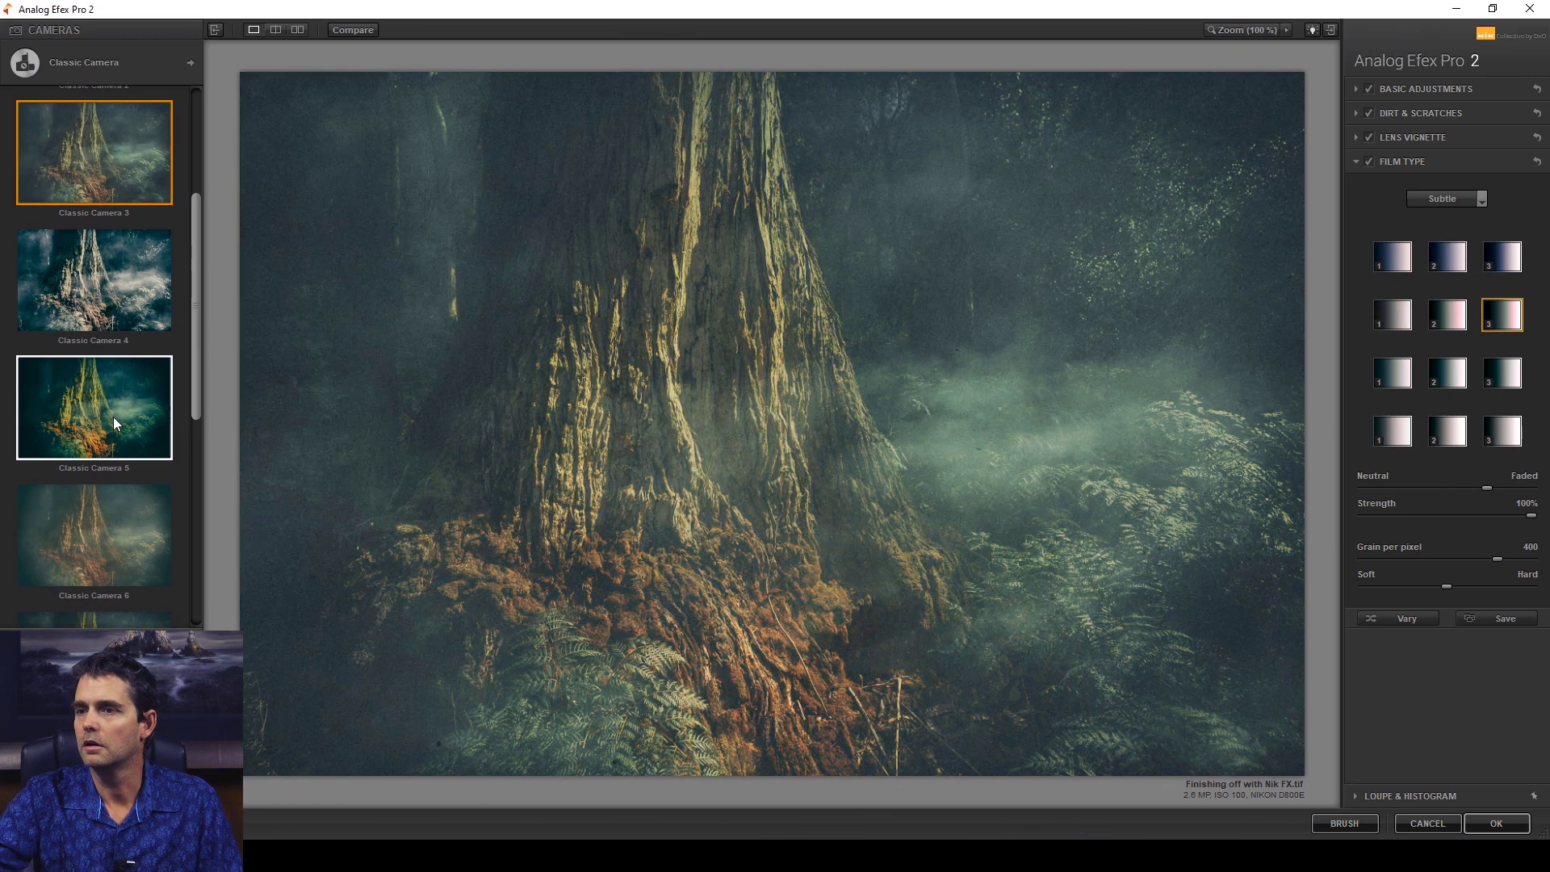
# - Alternate between the Classic Camera 7 and Classic Camera 3 presets on the forest image, ending with Classic Camera 7 applied
pyautogui.scroll(-1, 113, 449)
pyautogui.scroll(-1, 113, 450)
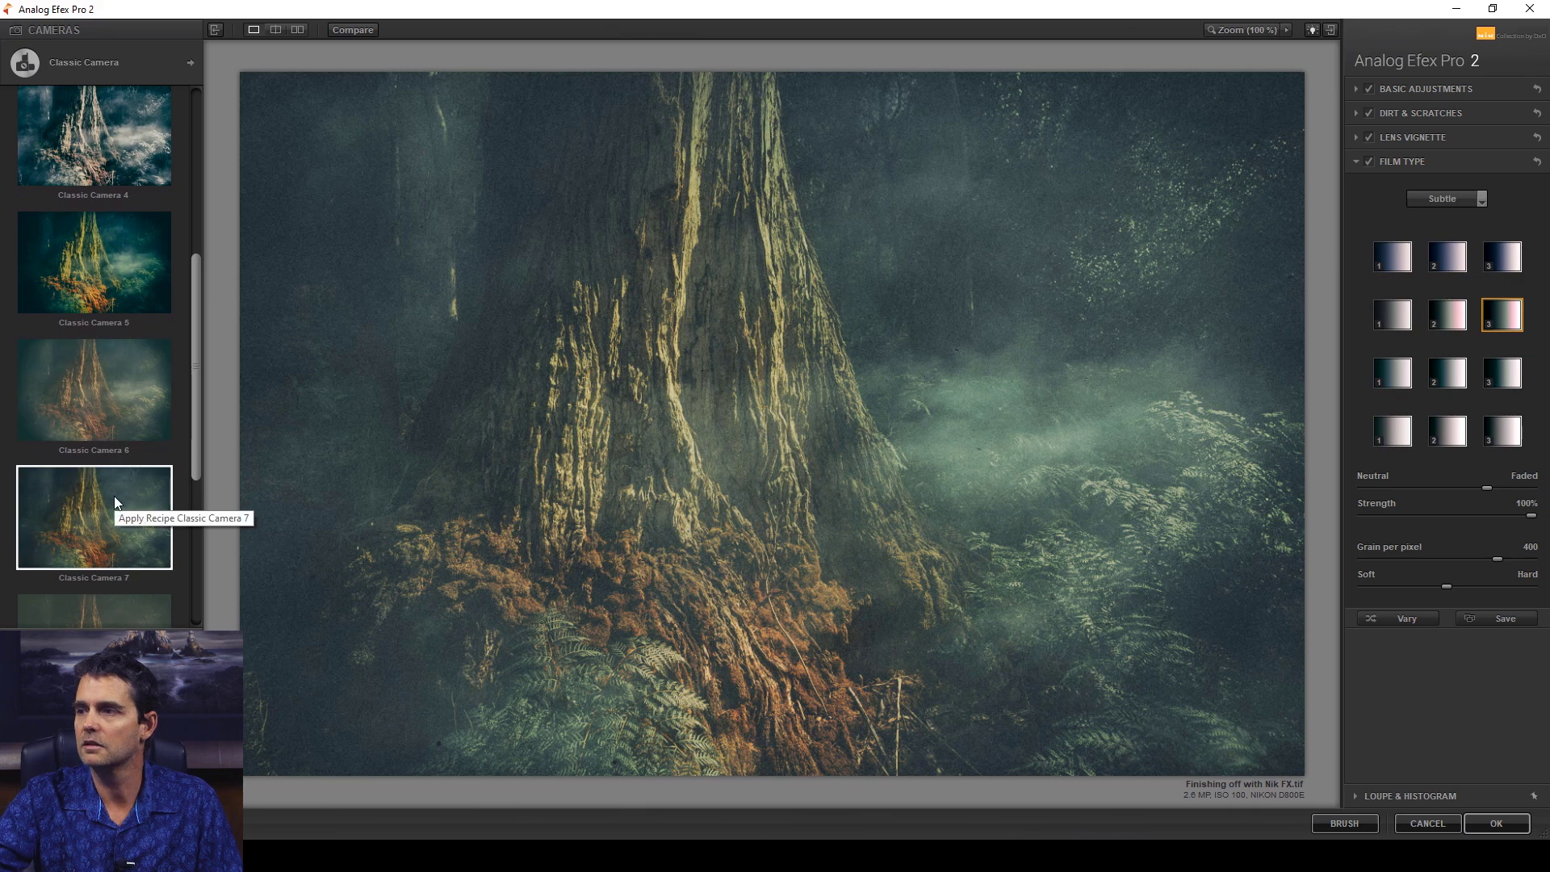
pyautogui.click(115, 497)
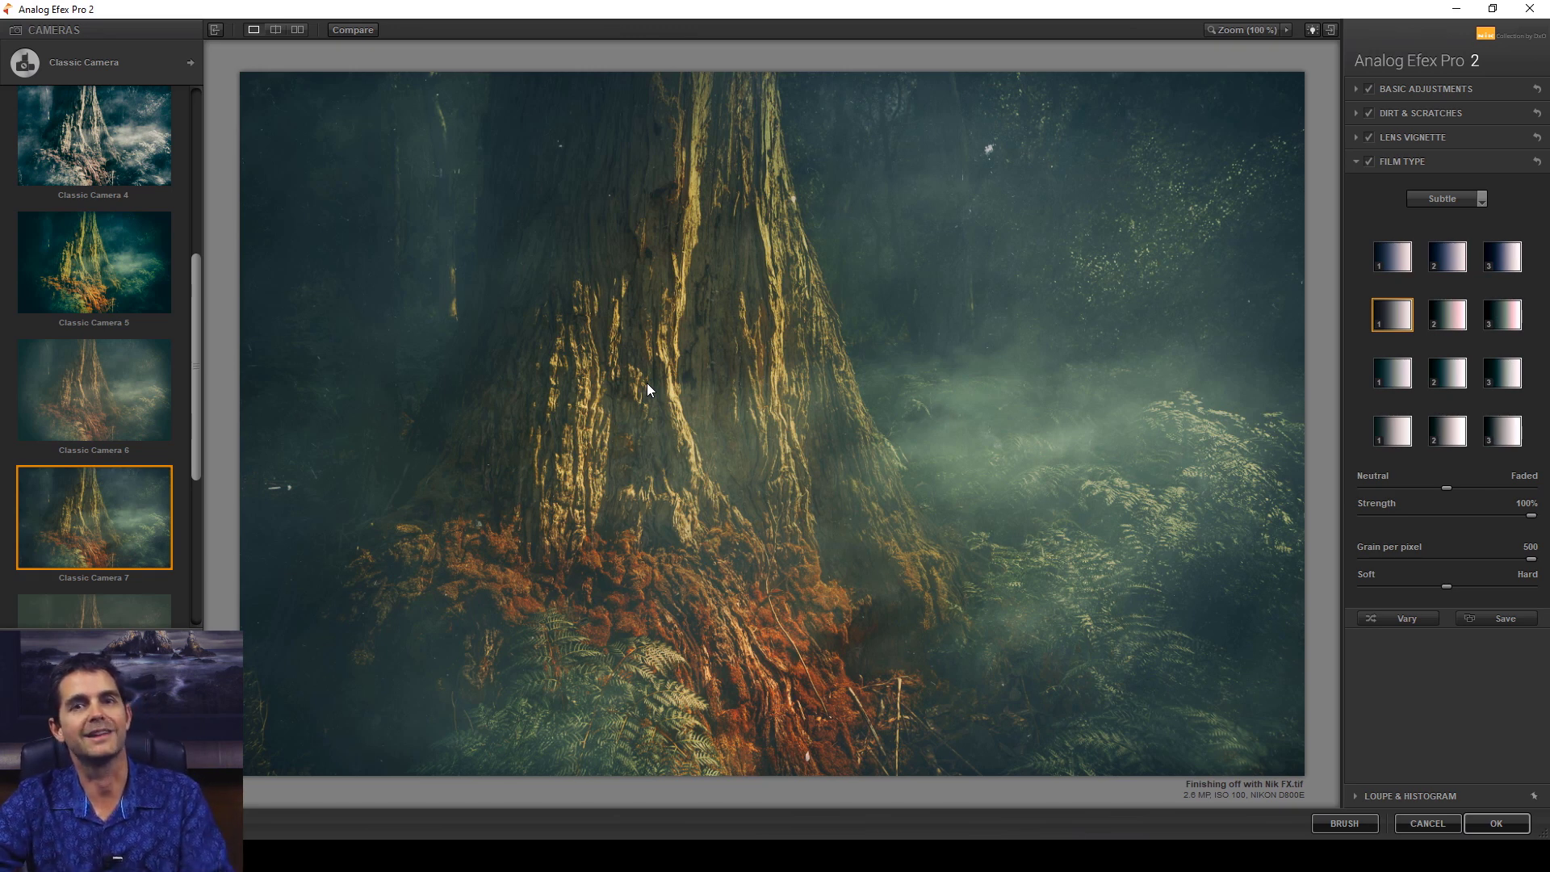
pyautogui.scroll(2, 200, 354)
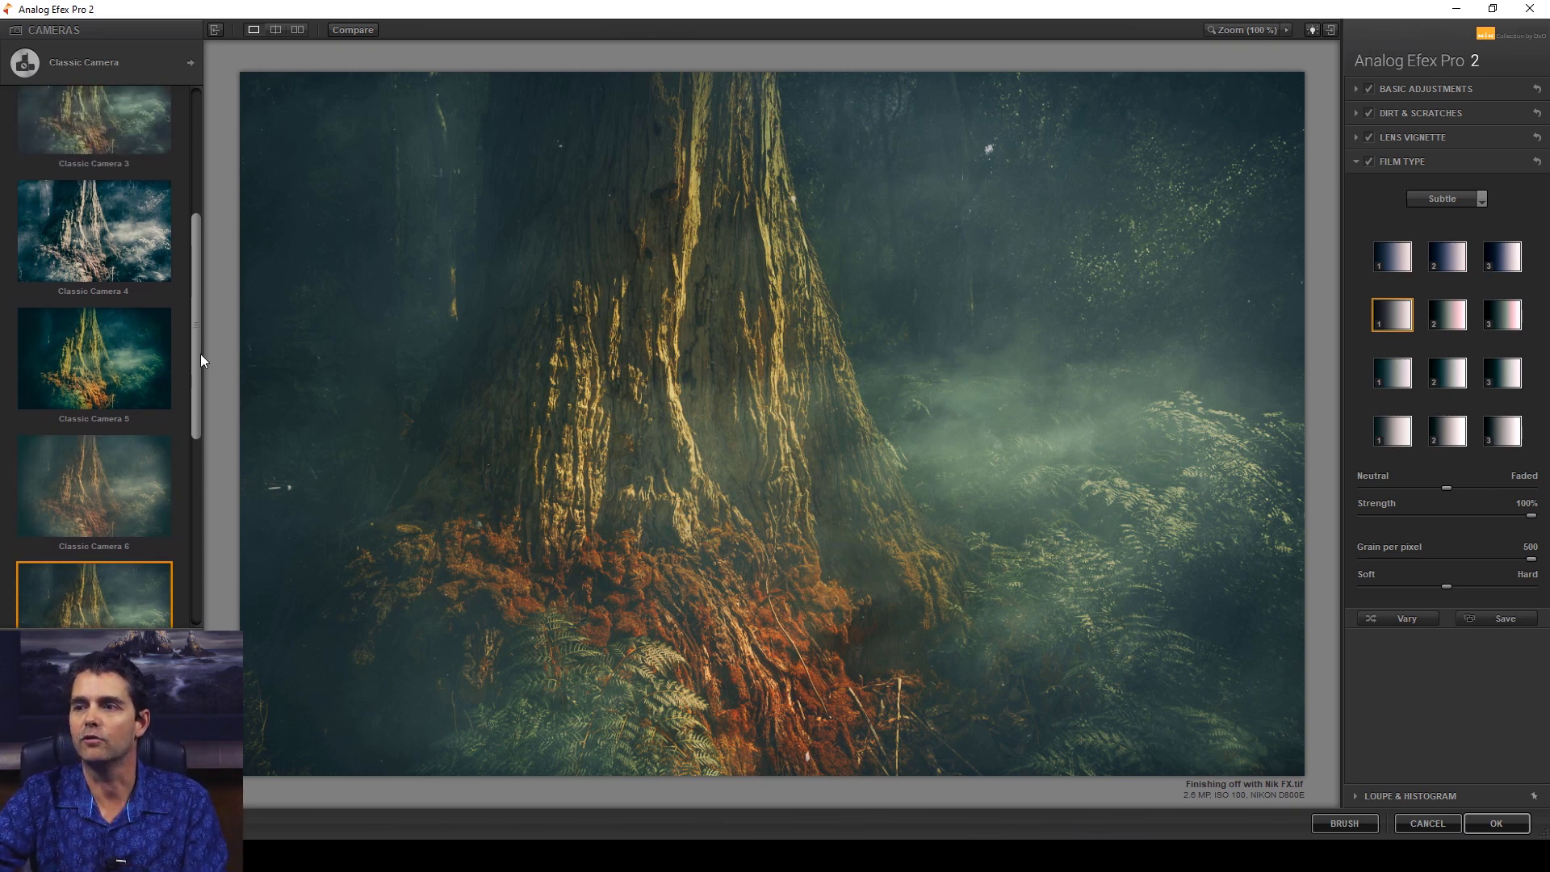
pyautogui.moveTo(201, 353); pyautogui.dragTo(191, 293)
pyautogui.click(99, 250)
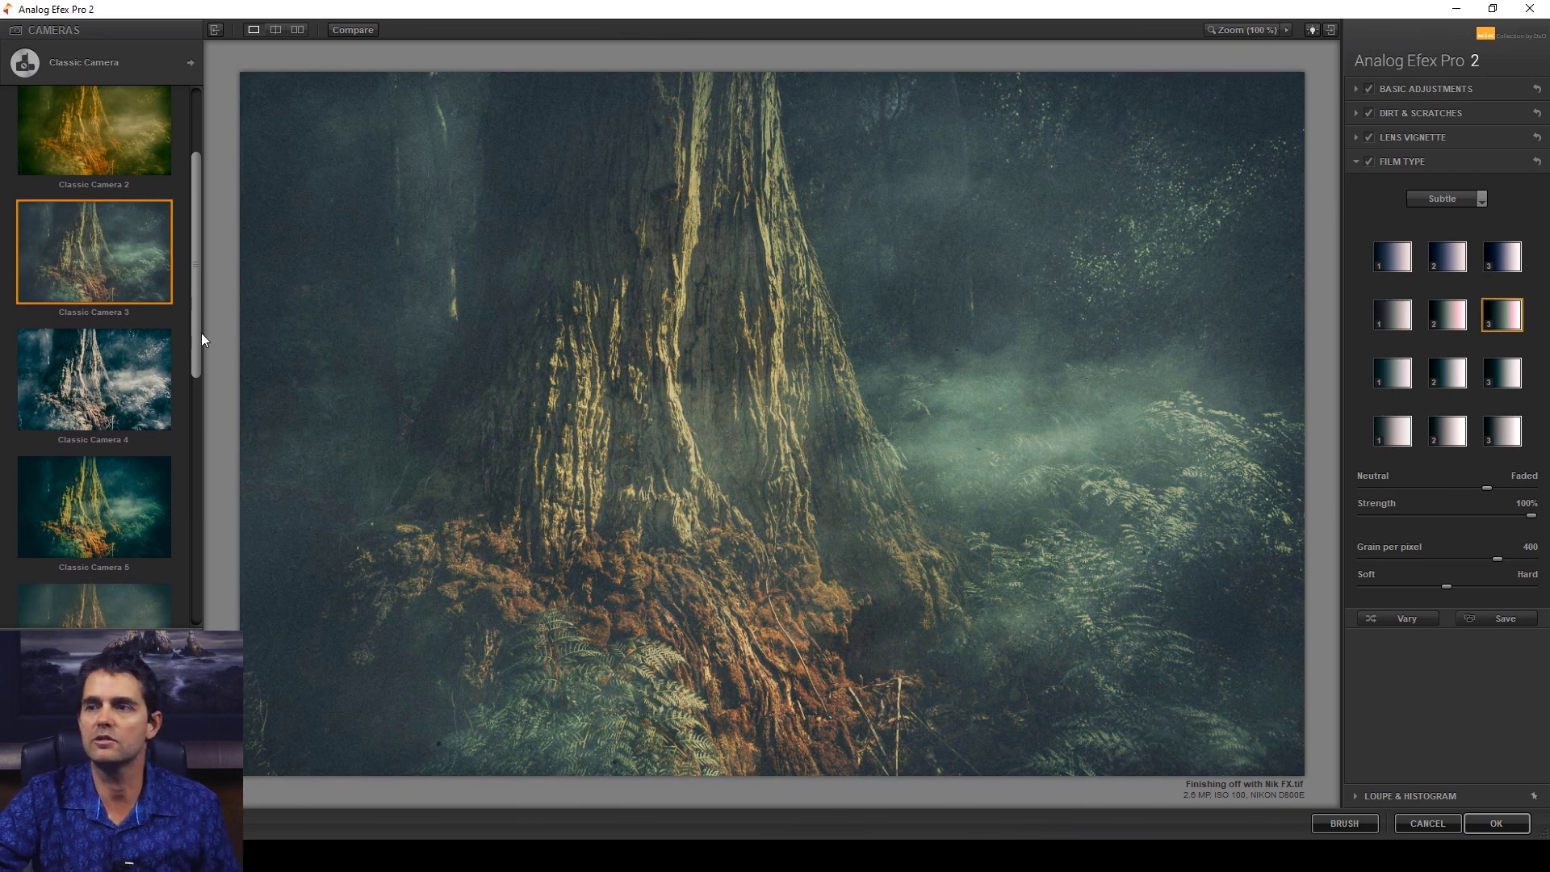
pyautogui.moveTo(201, 328); pyautogui.dragTo(186, 496)
pyautogui.click(146, 389)
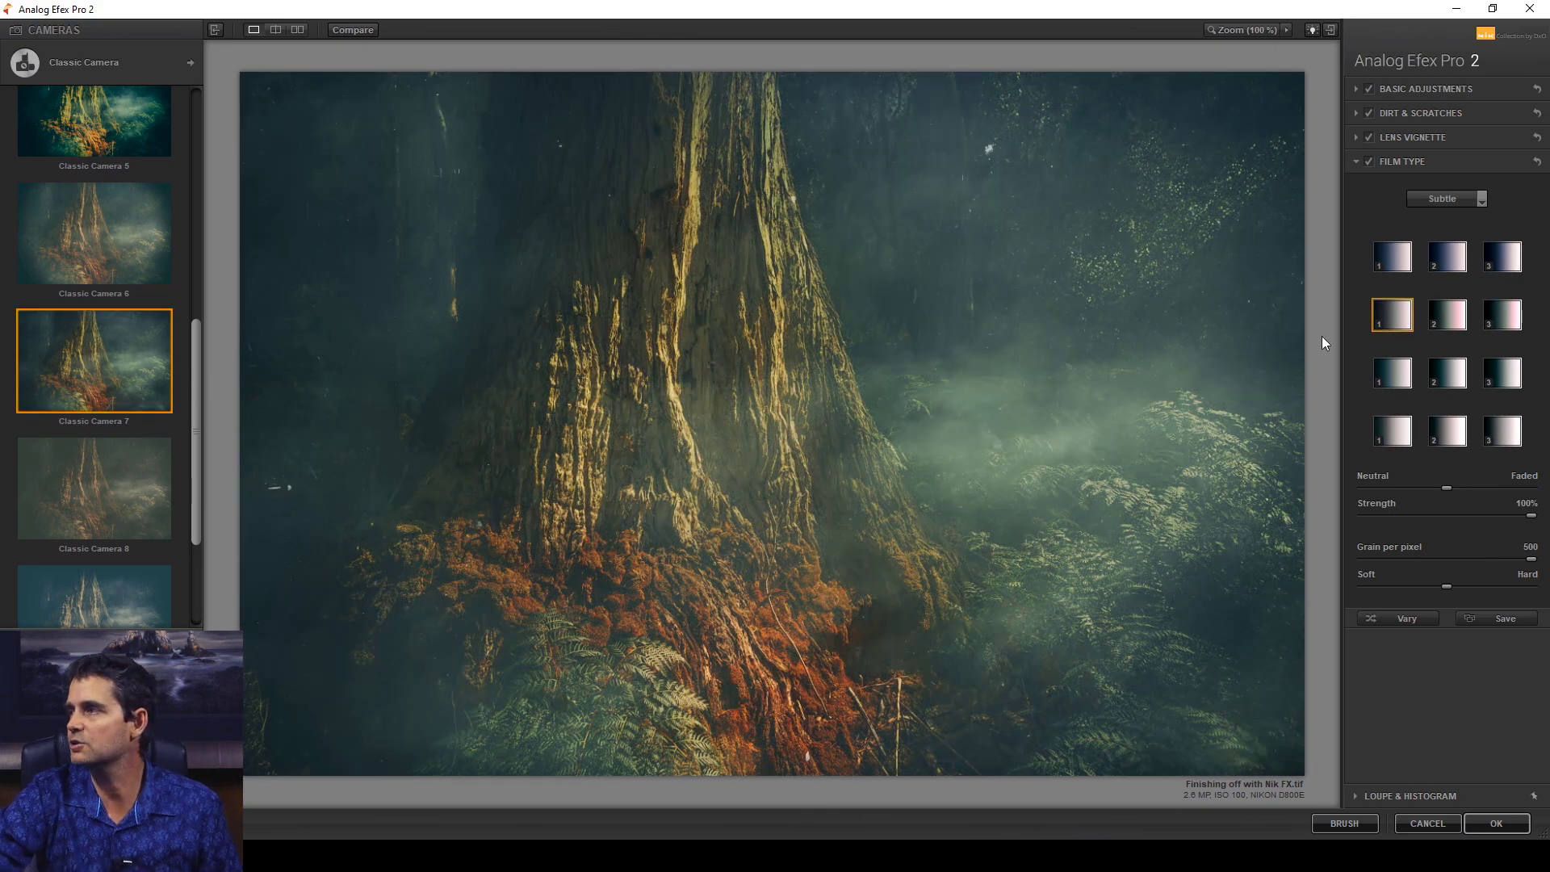
# - Review the Basic Adjustments settings and their Control Points options for the preset
pyautogui.click(1408, 87)
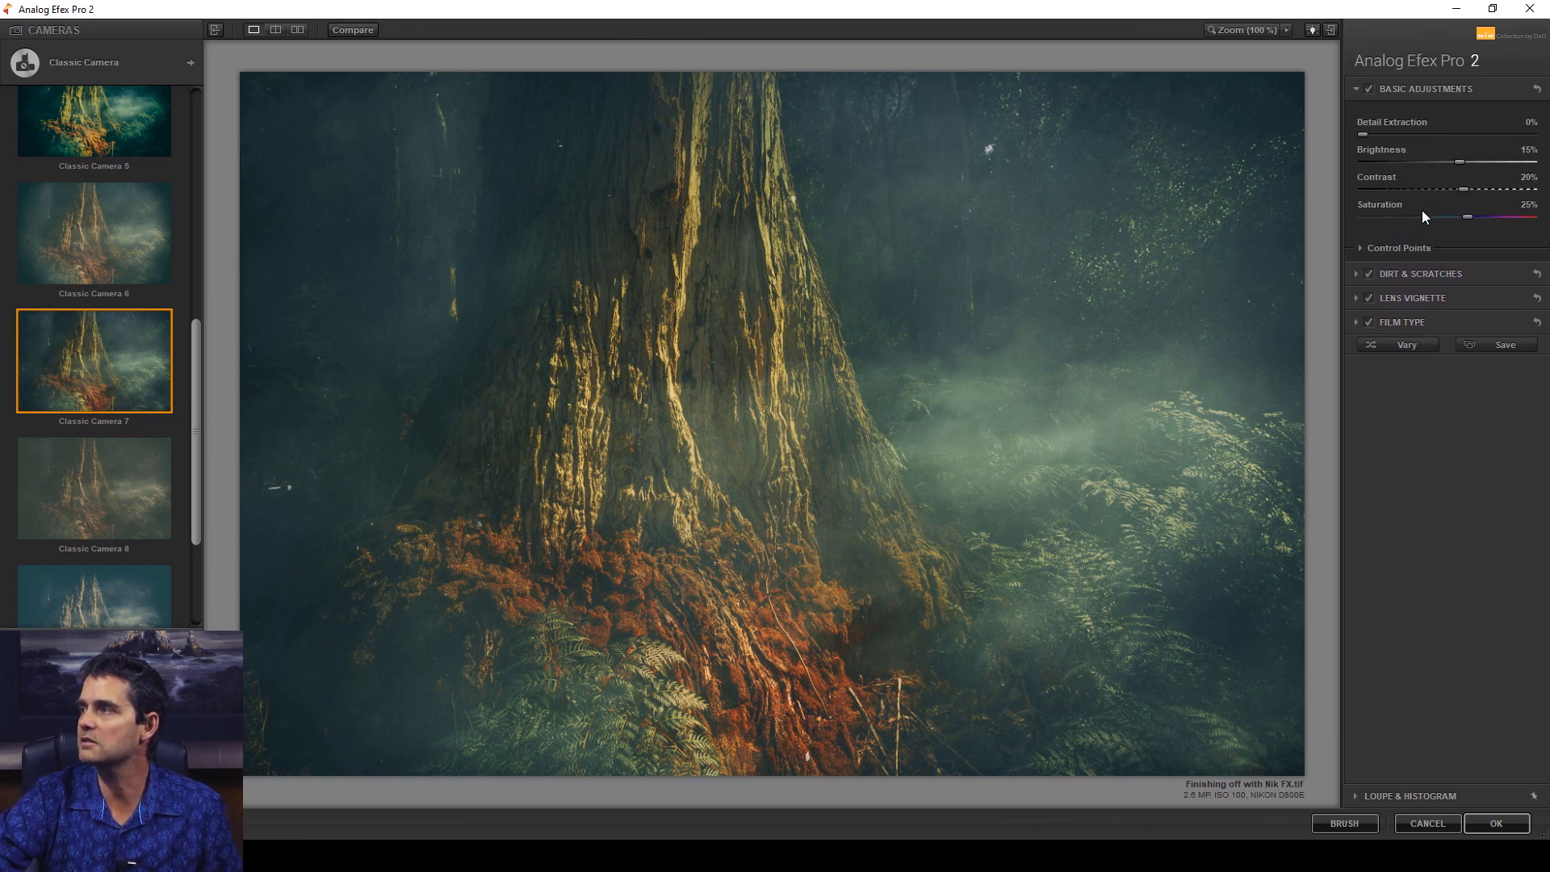
pyautogui.click(1361, 248)
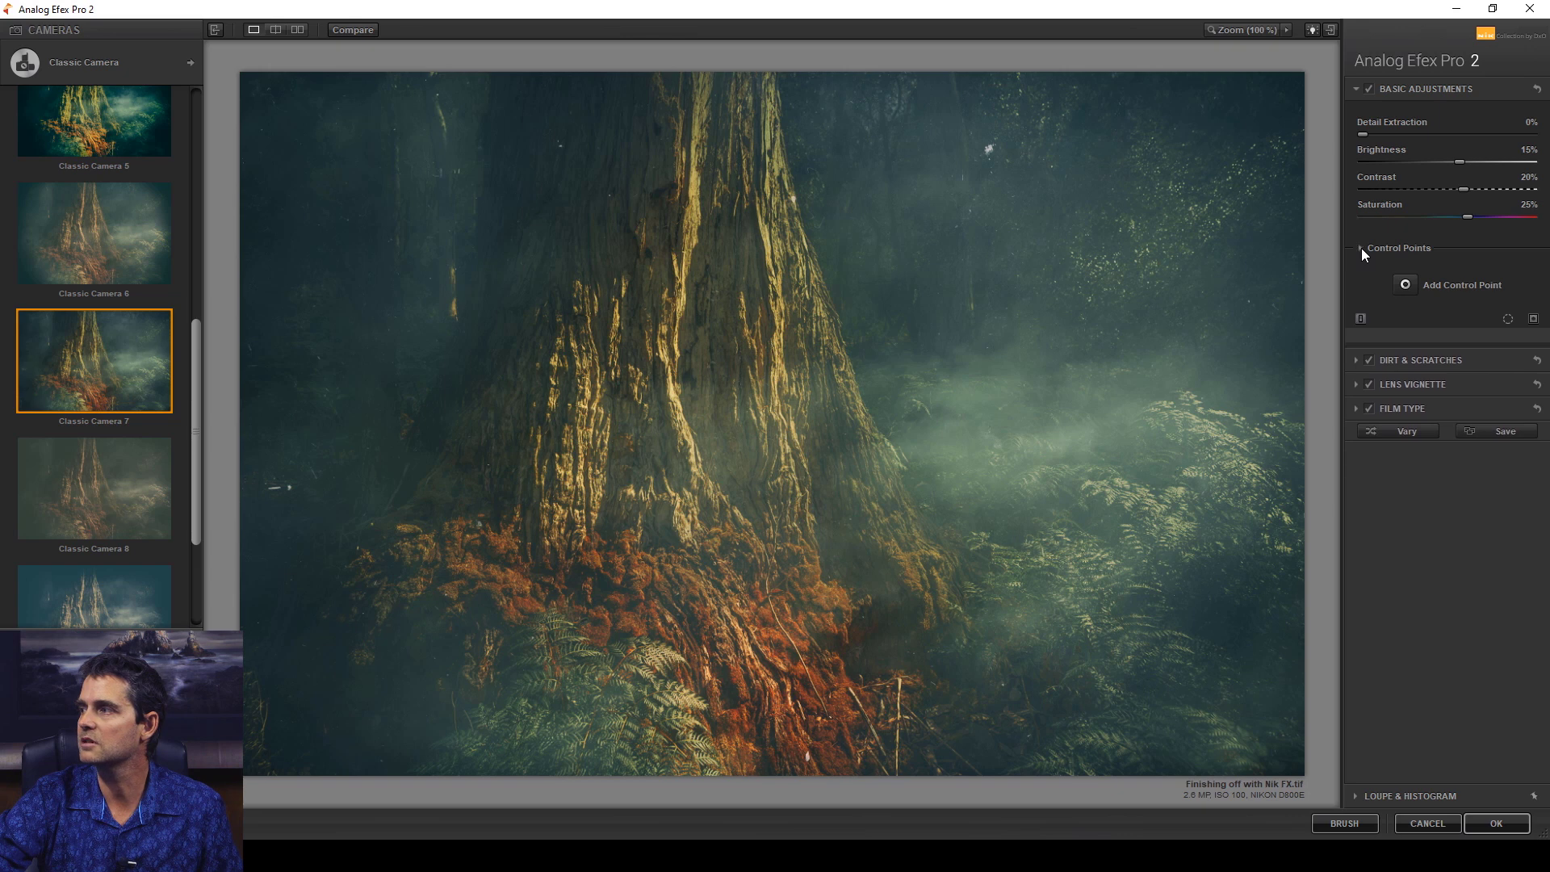
pyautogui.click(1361, 248)
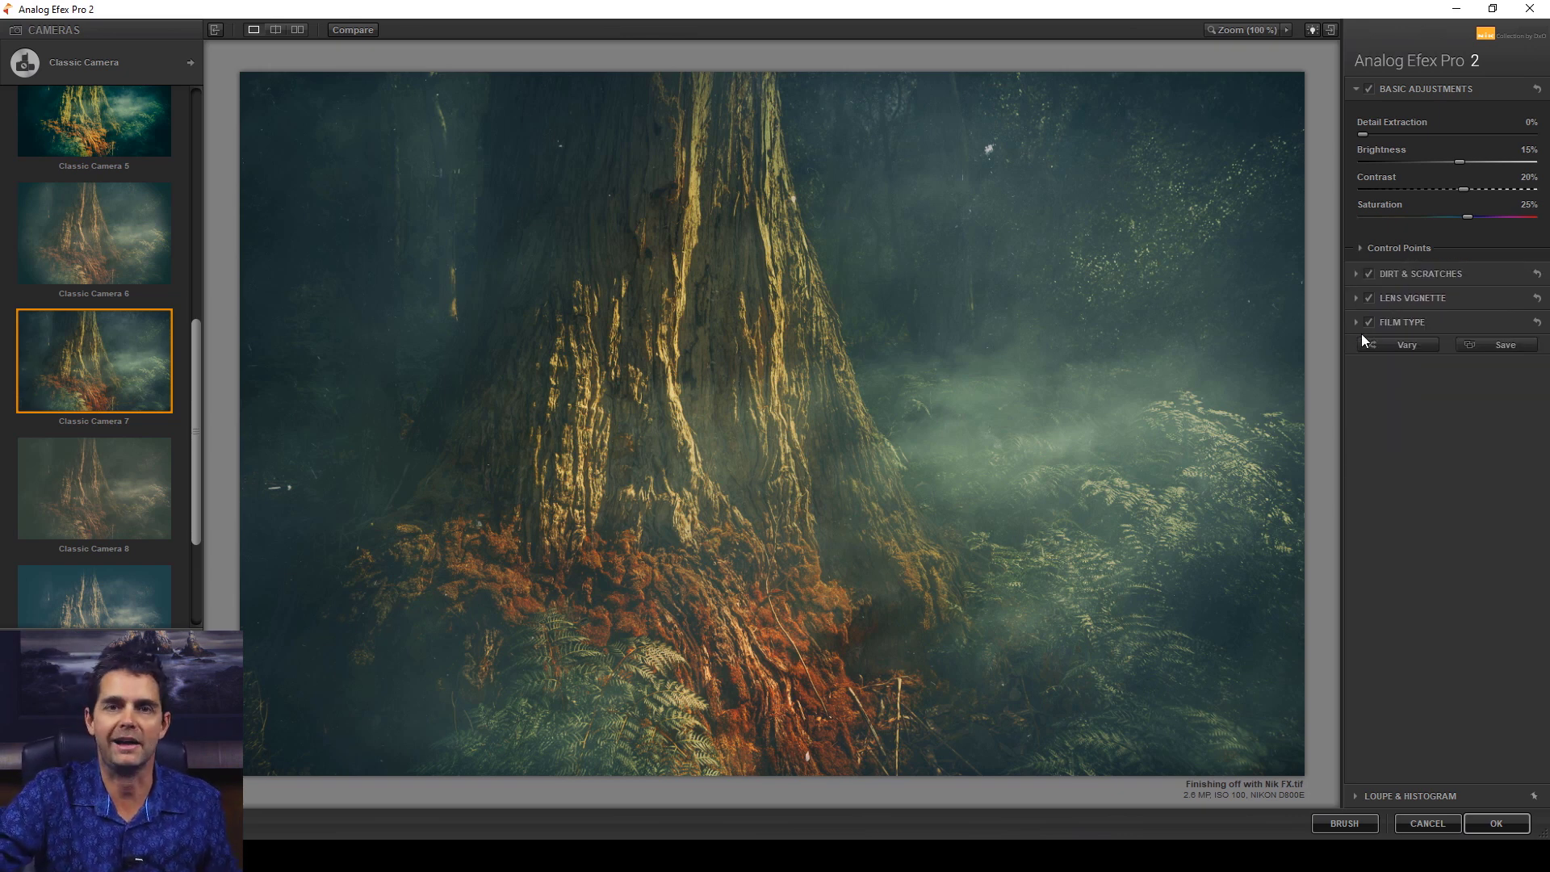
pyautogui.click(1356, 89)
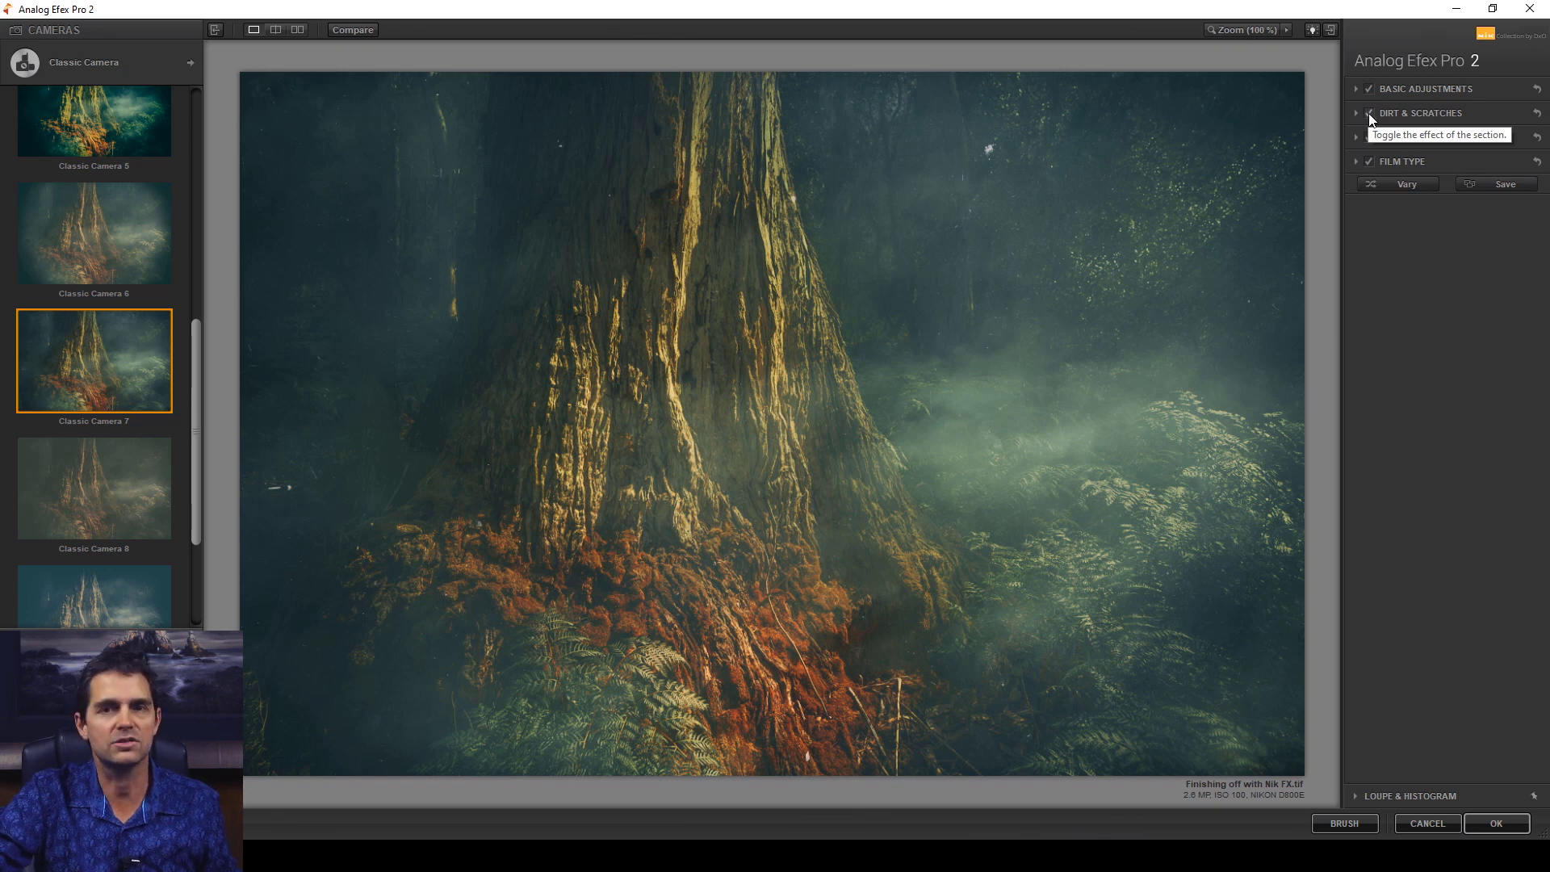
# - Turn off the Dirt & Scratches effect and set the Lens Vignette amount to -8% after trying 100%
pyautogui.click(1369, 114)
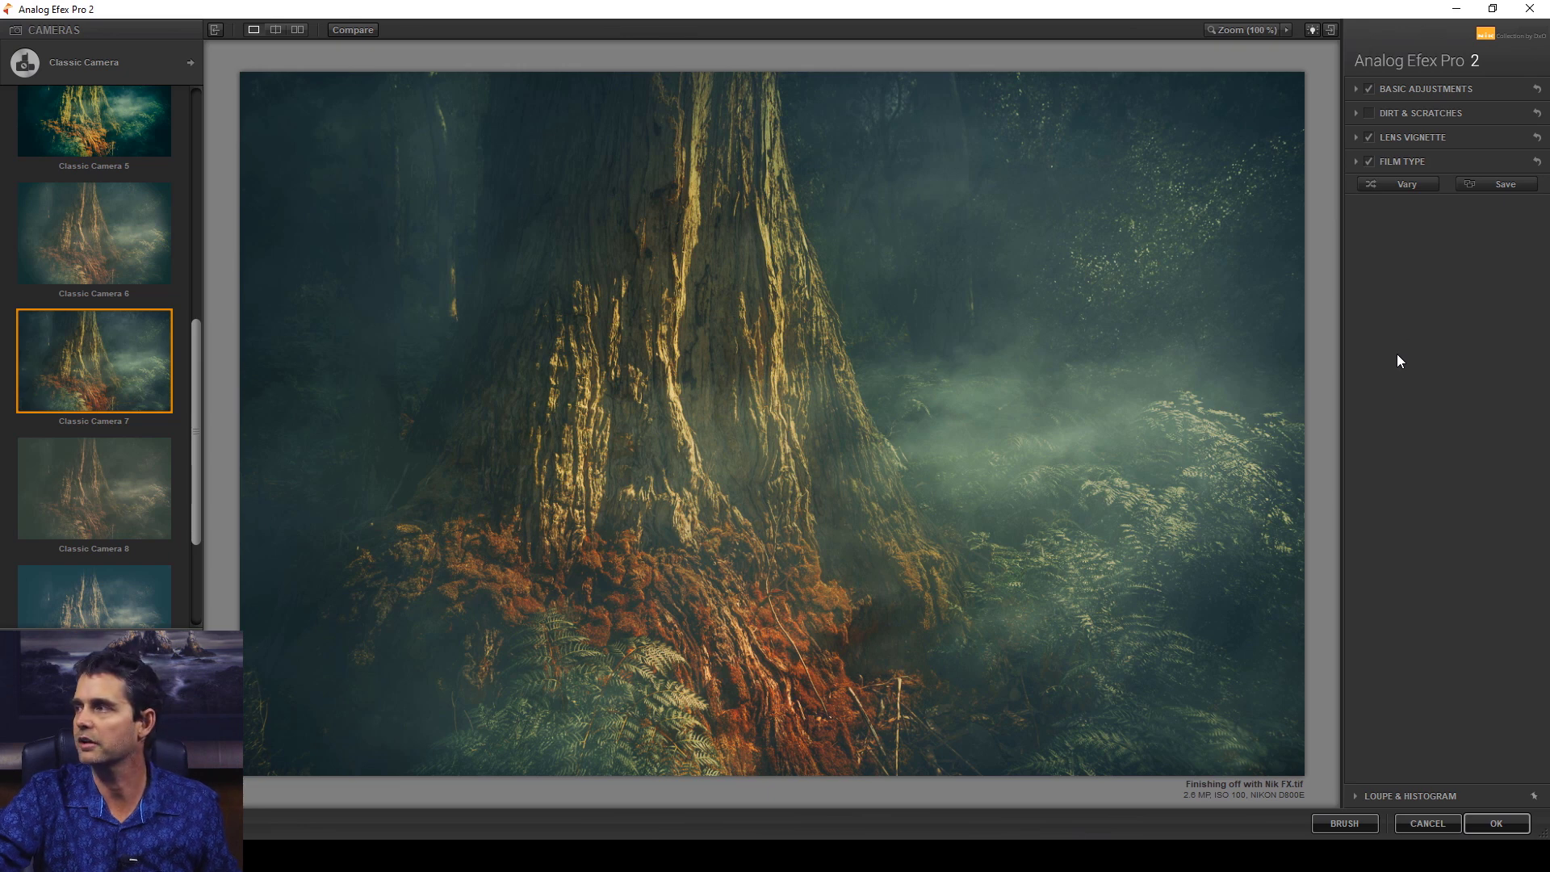
pyautogui.click(1393, 137)
pyautogui.moveTo(1363, 210); pyautogui.dragTo(1532, 182)
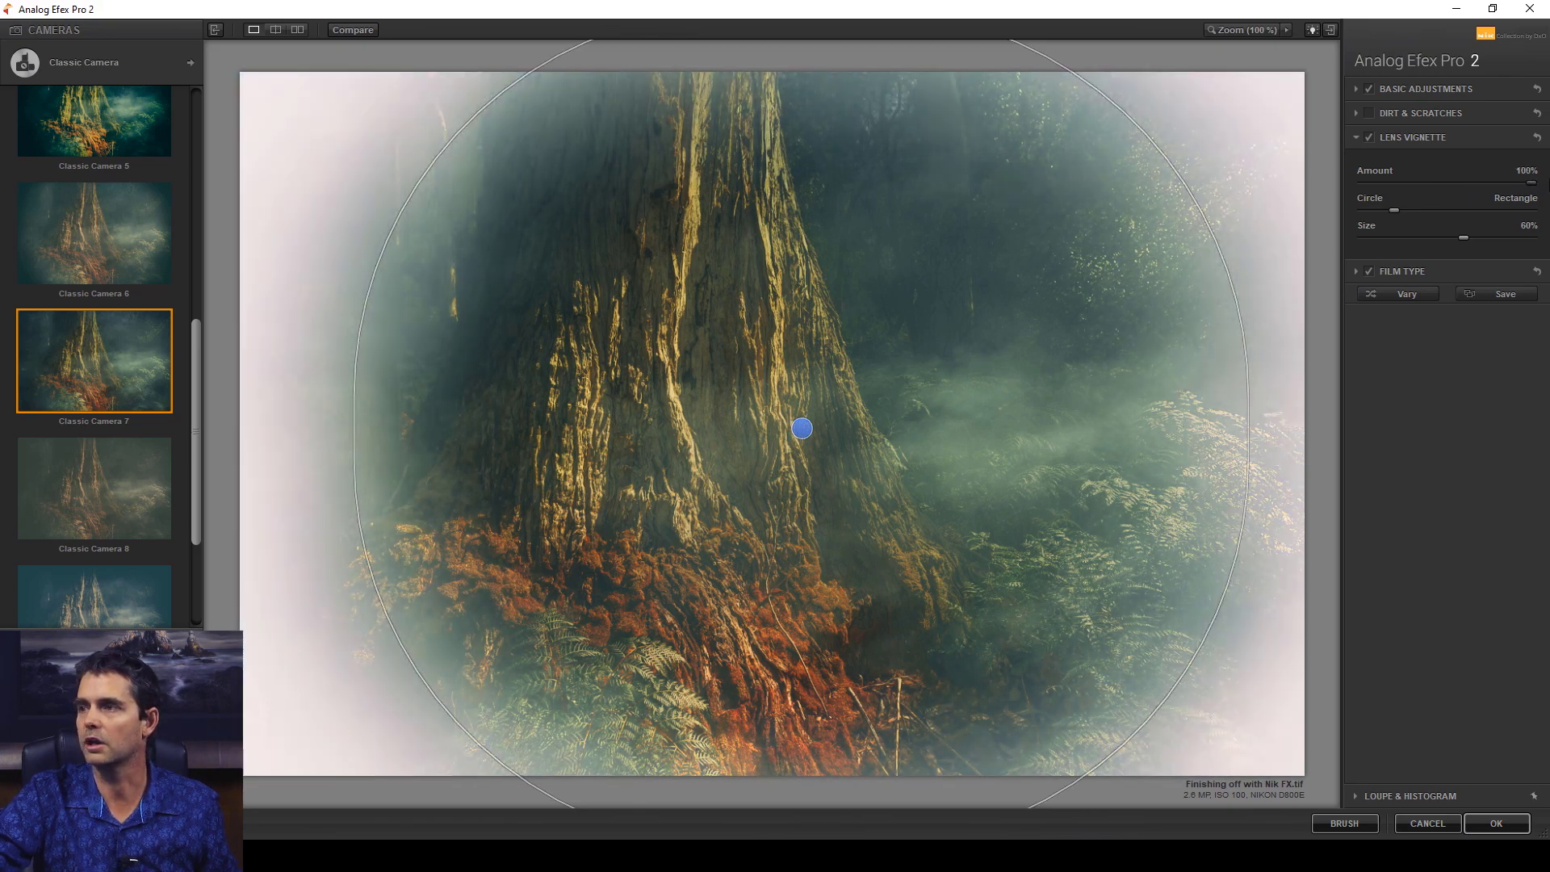
pyautogui.moveTo(1532, 182); pyautogui.dragTo(1437, 187)
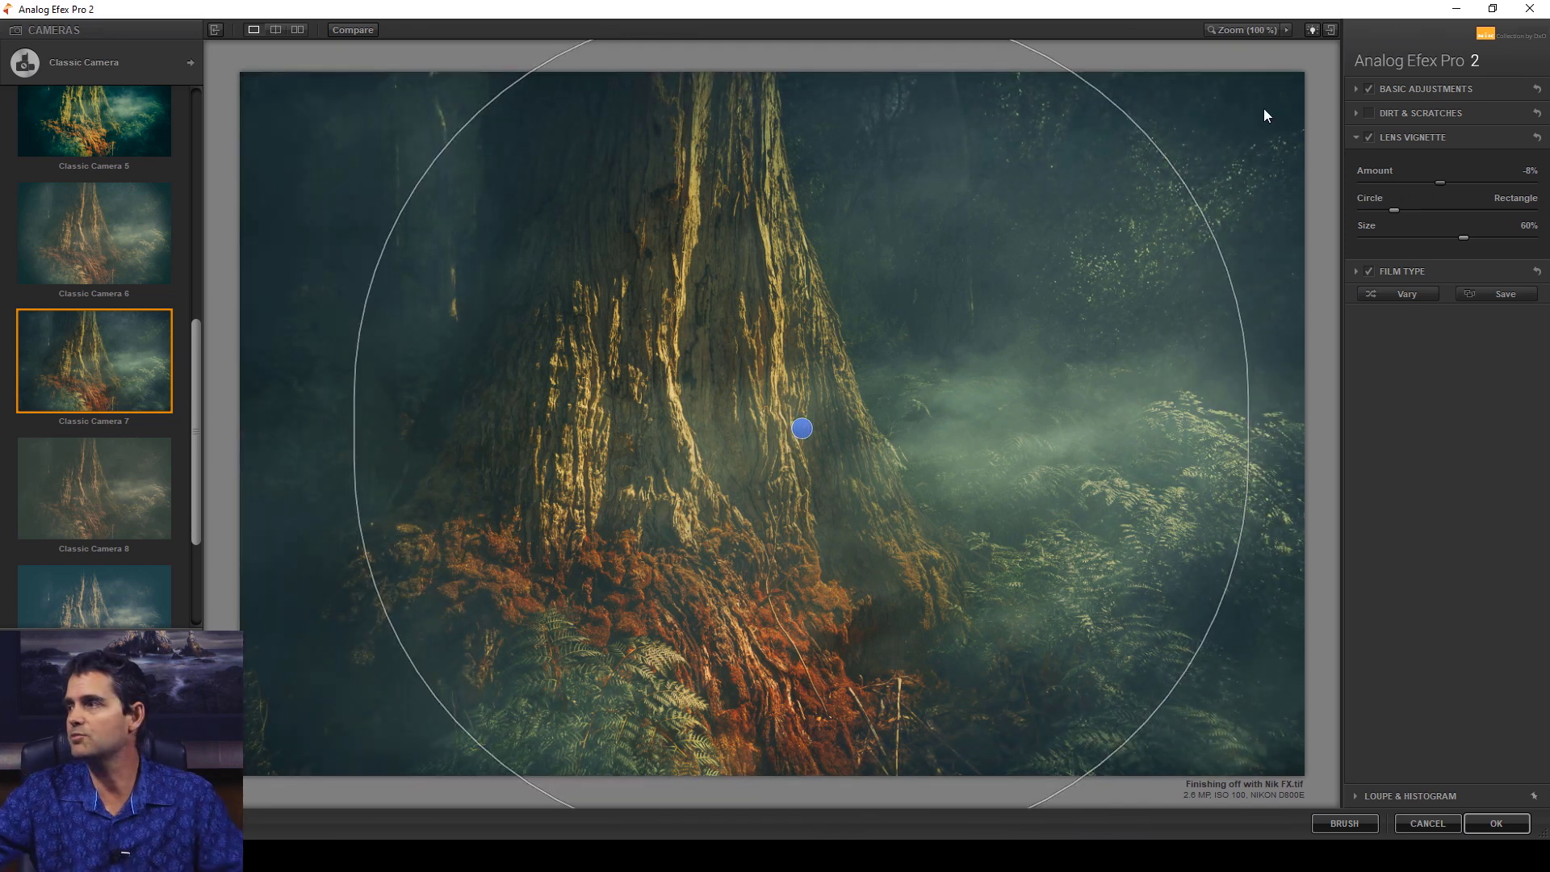
# - Look through the B&W toned and B&W neutral groups of film types, returning to the Subtle group
pyautogui.click(1471, 273)
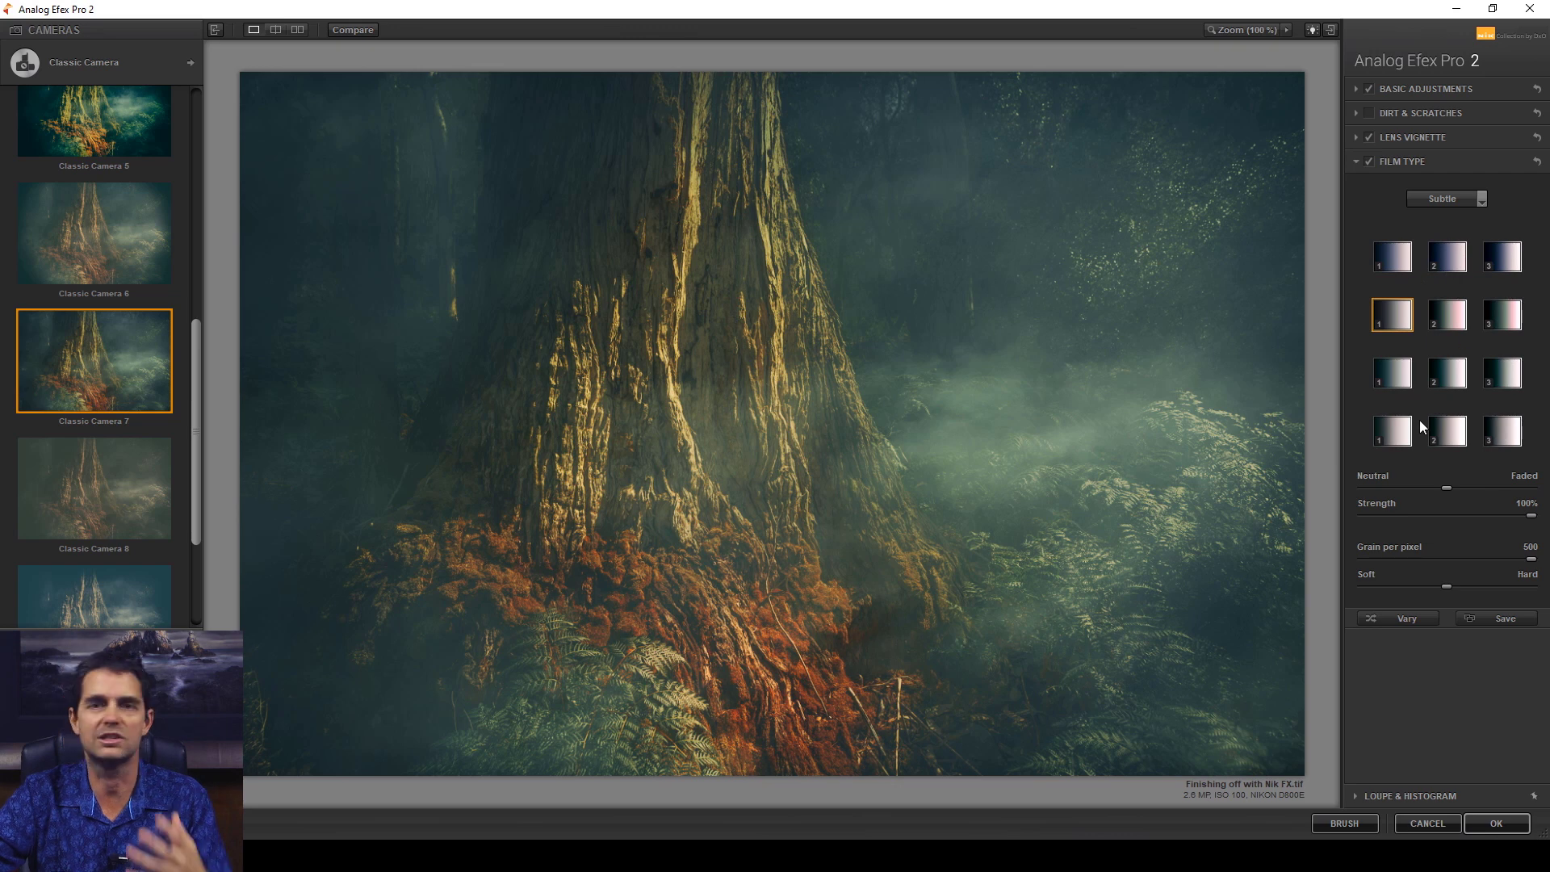
pyautogui.click(1473, 200)
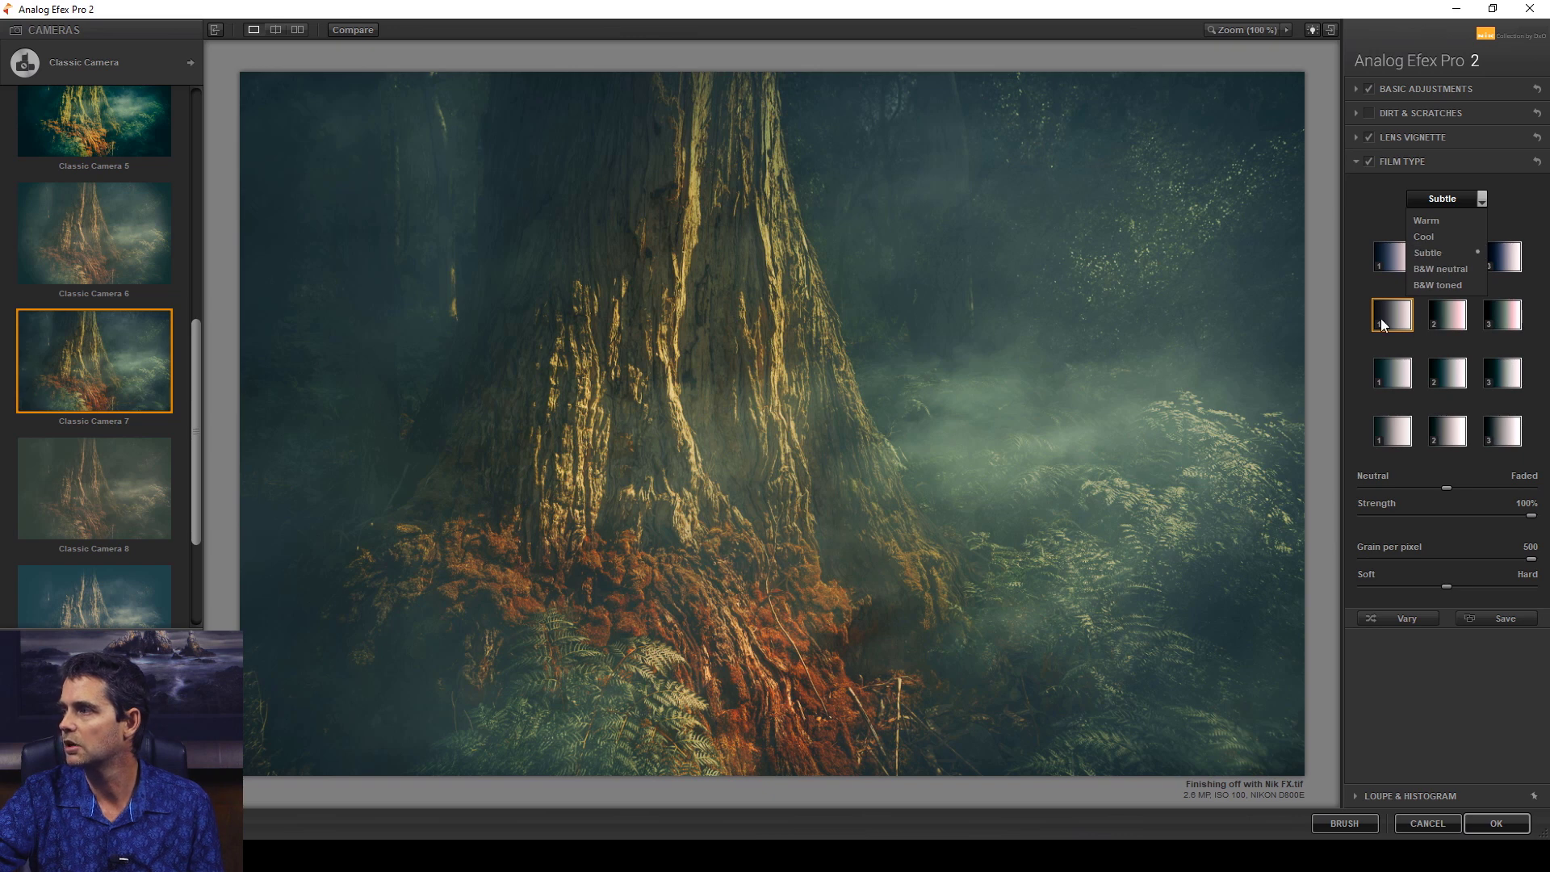
pyautogui.click(1445, 283)
pyautogui.click(1478, 197)
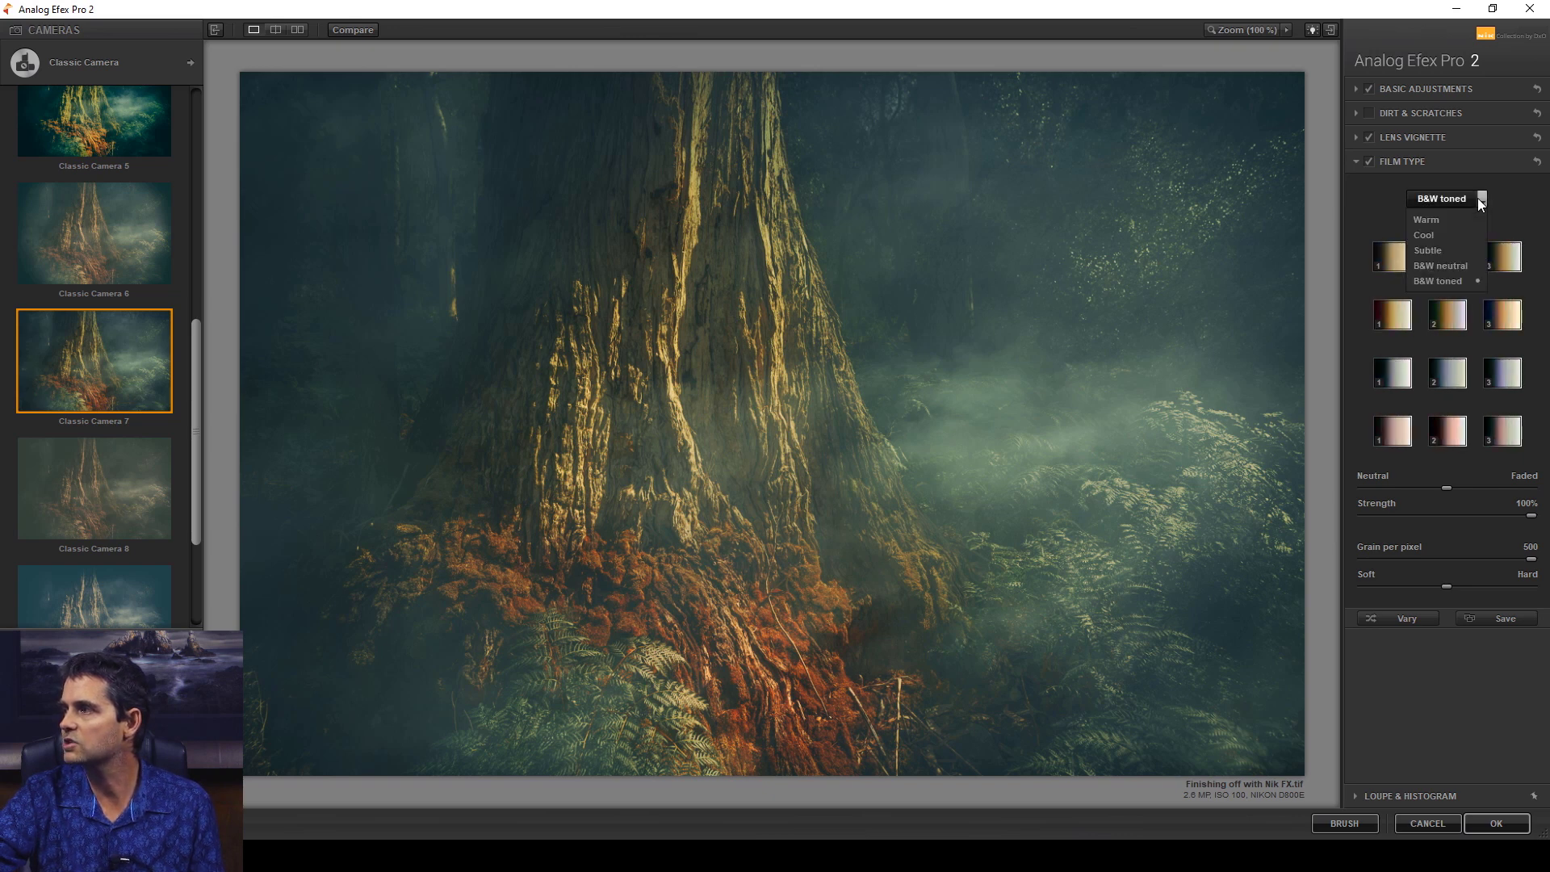
pyautogui.click(1460, 263)
pyautogui.click(1479, 201)
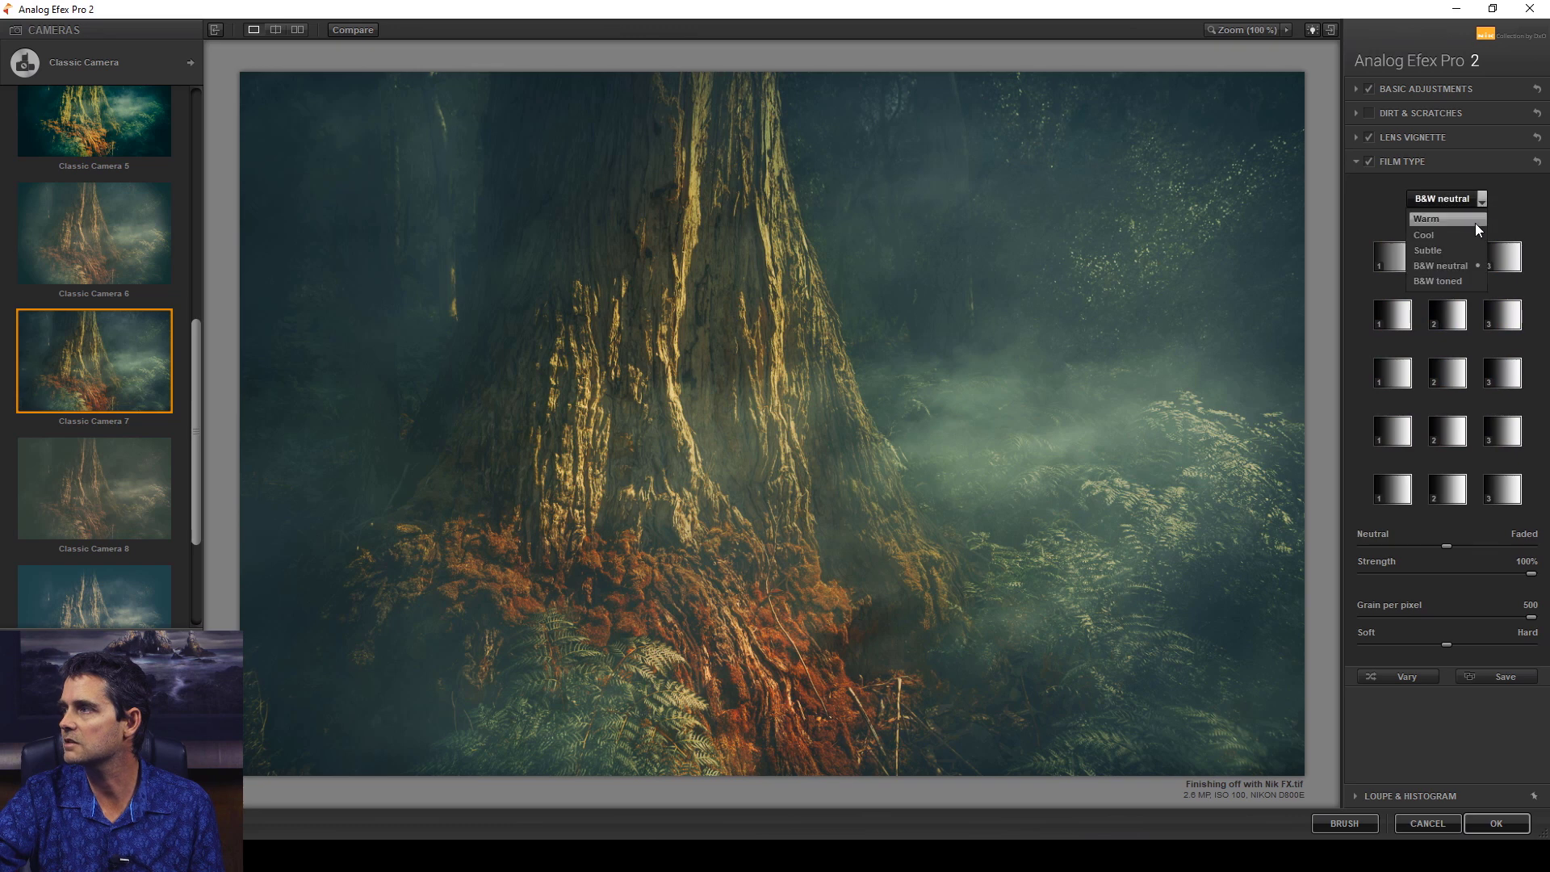
pyautogui.click(1466, 240)
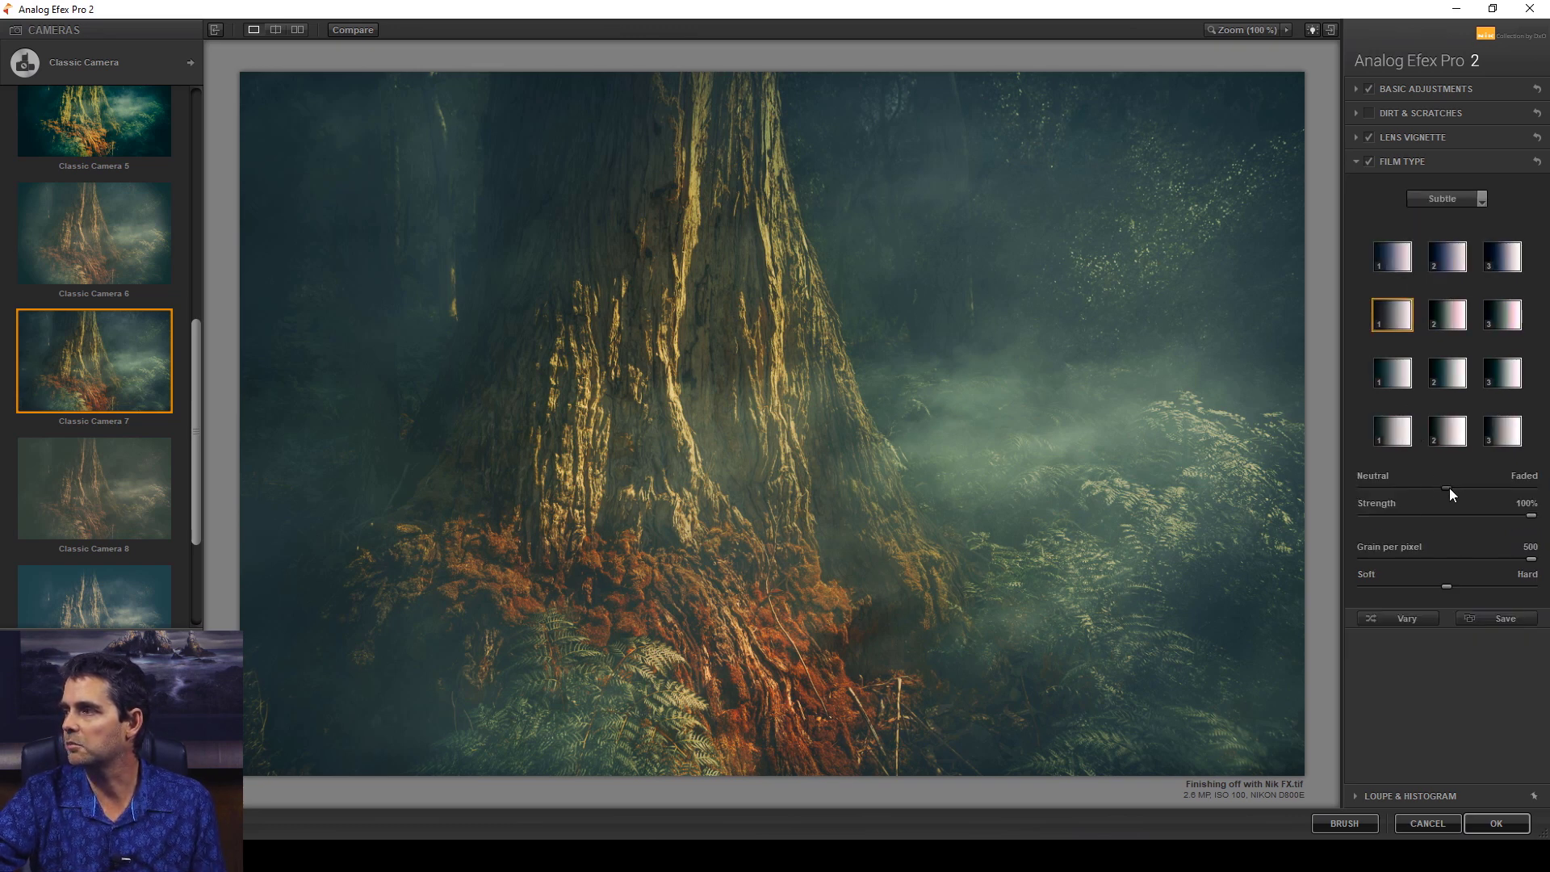
# - Try the film's Neutral-to-Faded balance and a Strength of 0%, returning the balance to the middle and Strength to 100%
pyautogui.moveTo(1446, 488); pyautogui.dragTo(1279, 491)
pyautogui.moveTo(1403, 489); pyautogui.dragTo(1442, 488)
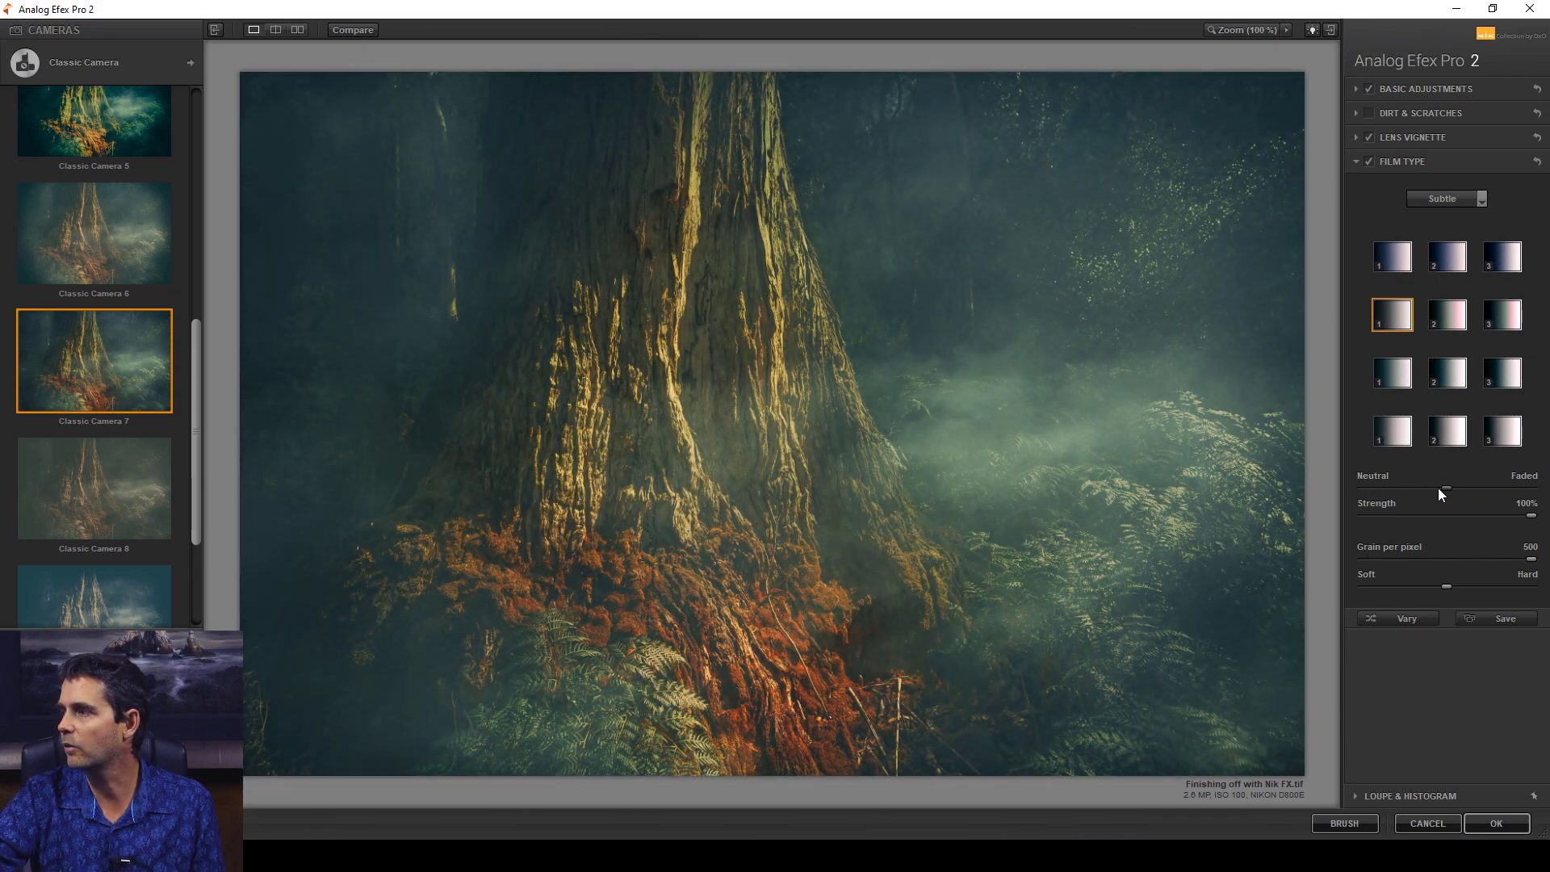
pyautogui.moveTo(1531, 515); pyautogui.dragTo(1395, 516)
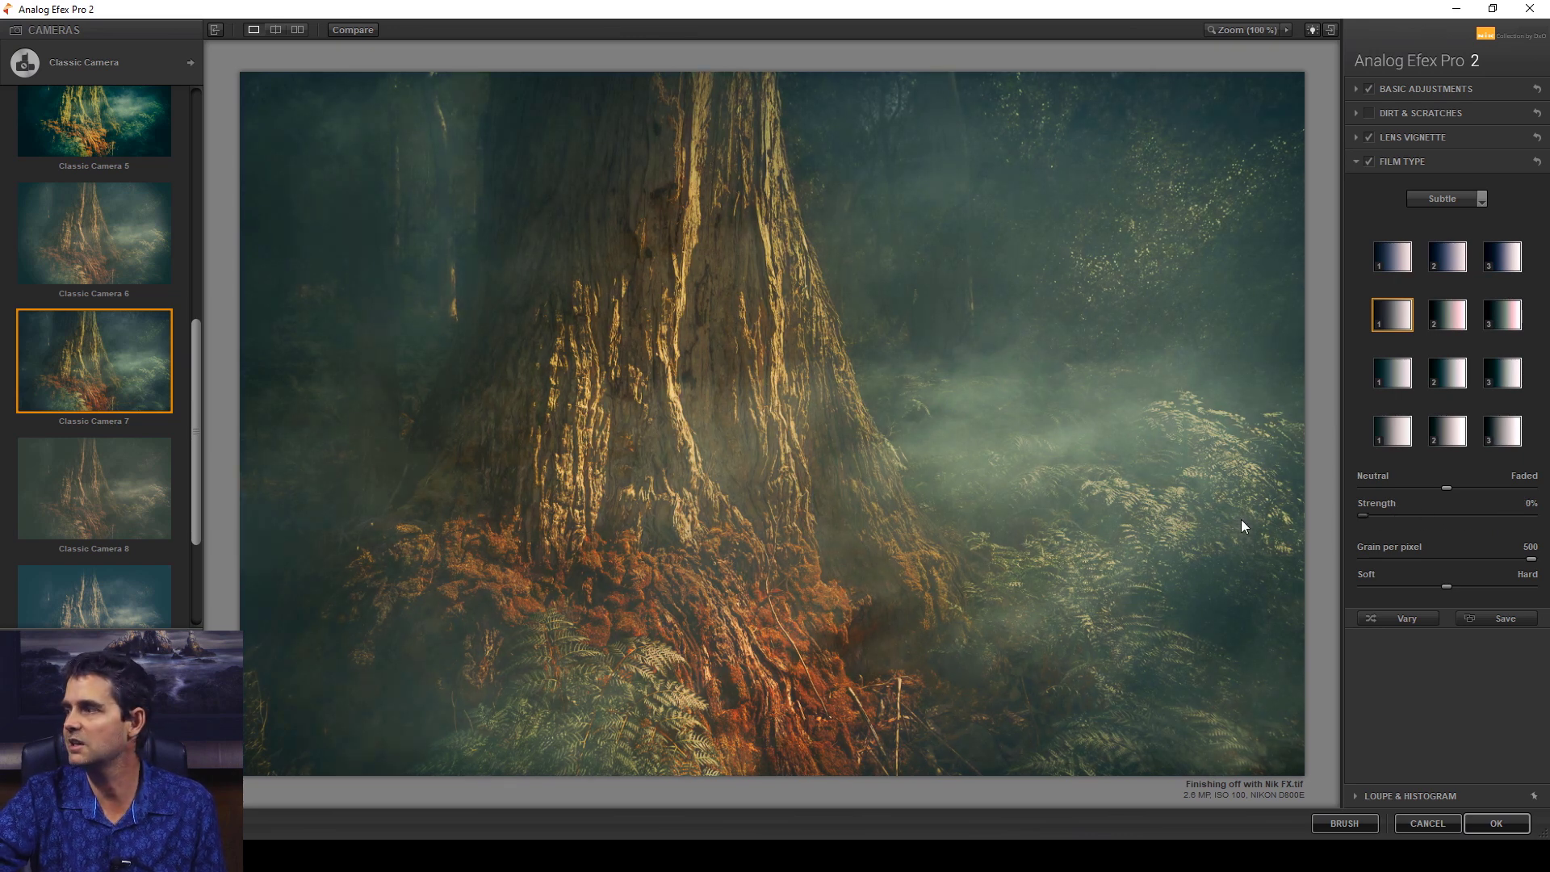
pyautogui.moveTo(1436, 515); pyautogui.dragTo(1548, 518)
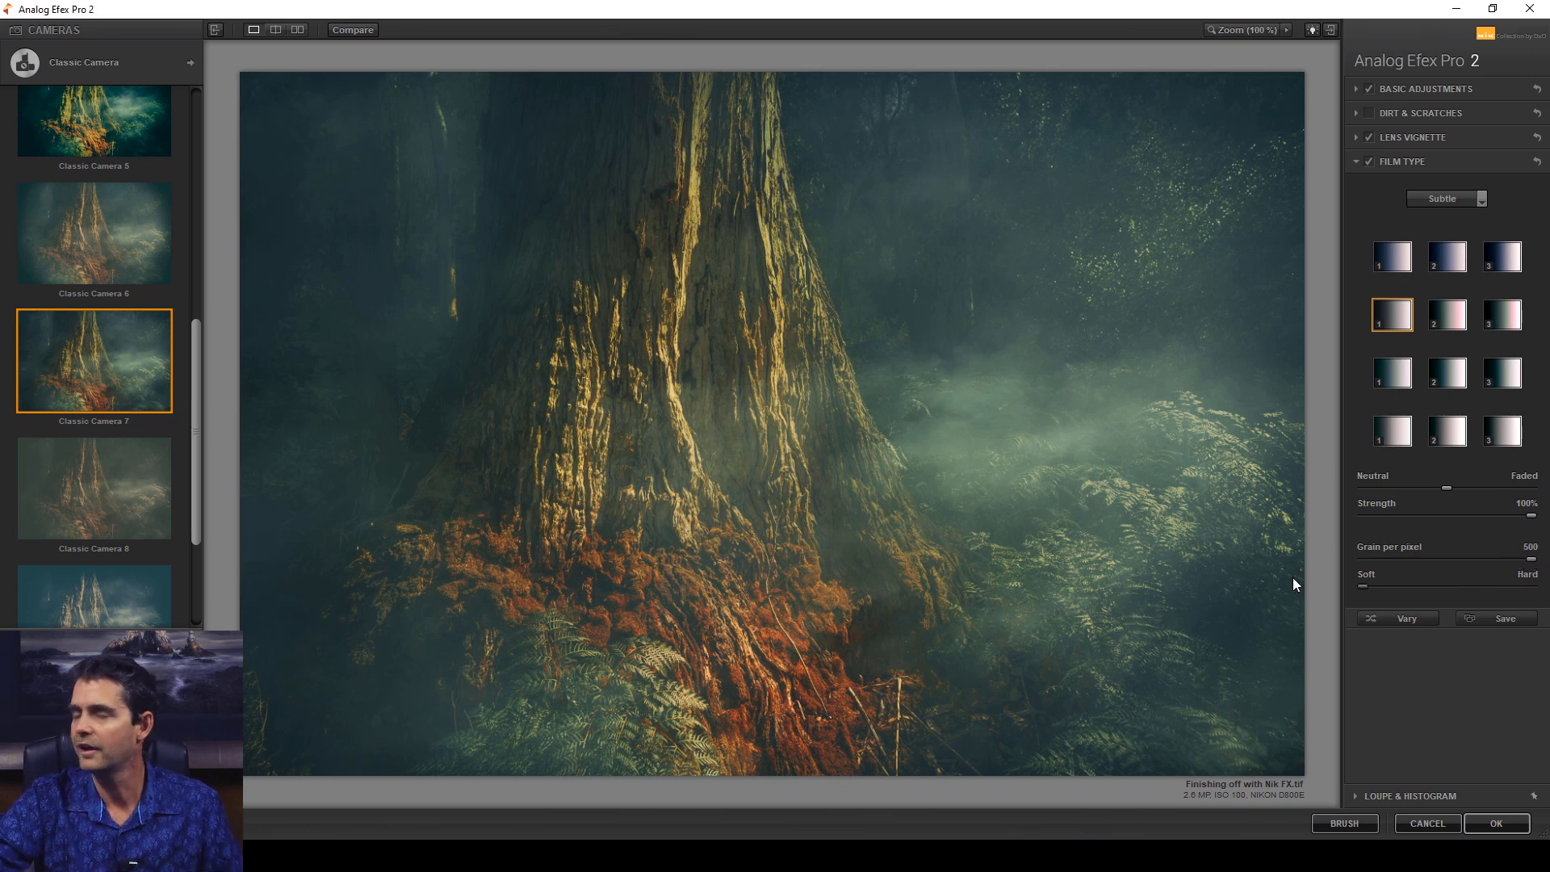
# - Apply the filter to the Photoshop document and compare the image with and without the Nik Collection layer
pyautogui.click(1486, 824)
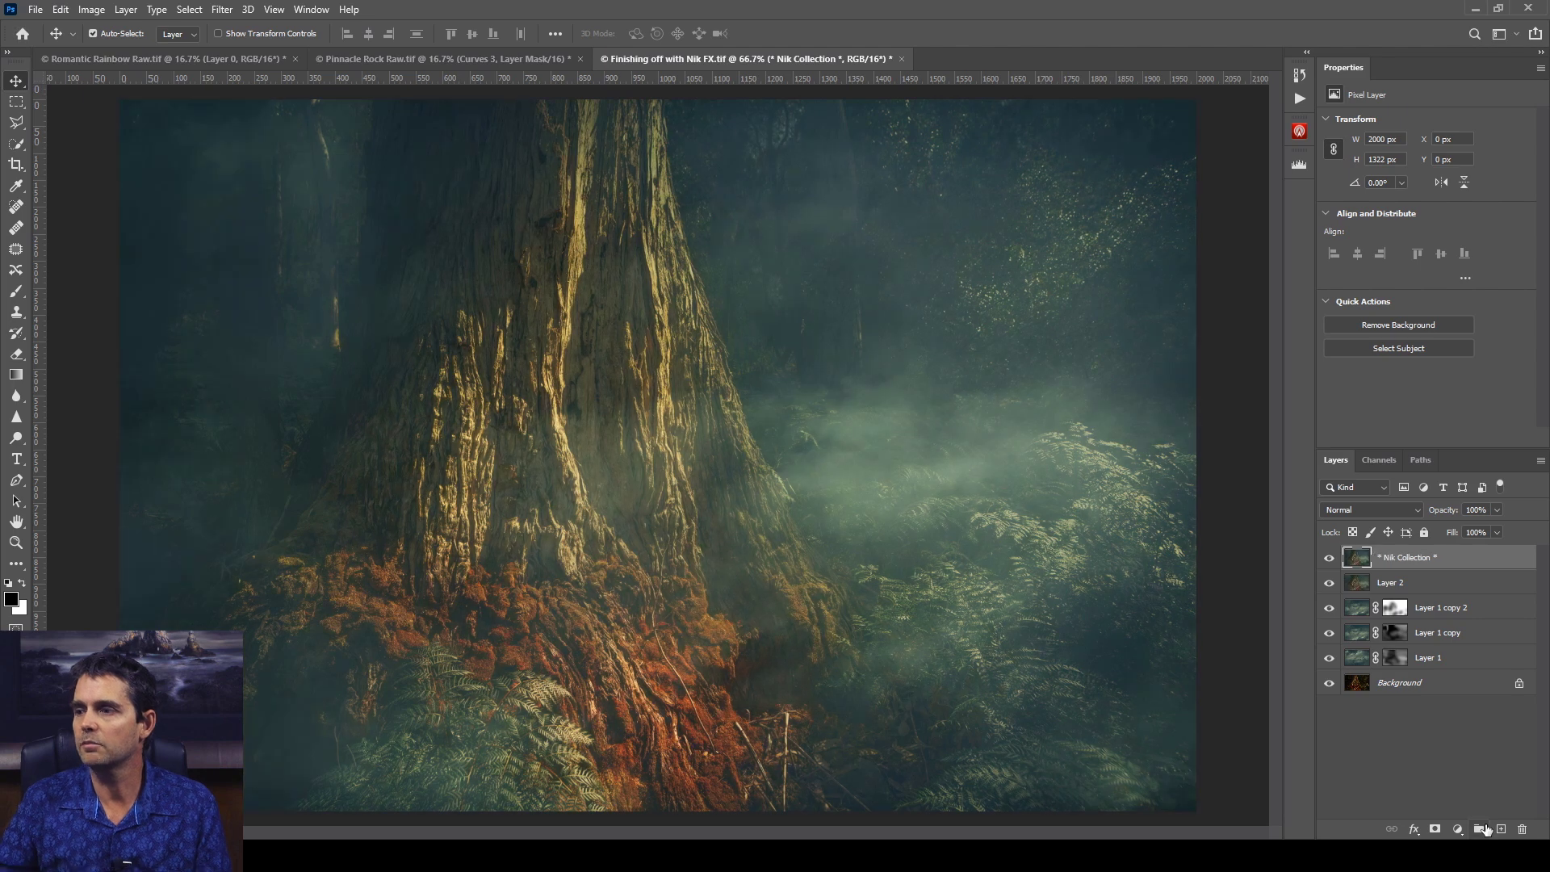
pyautogui.click(1328, 560)
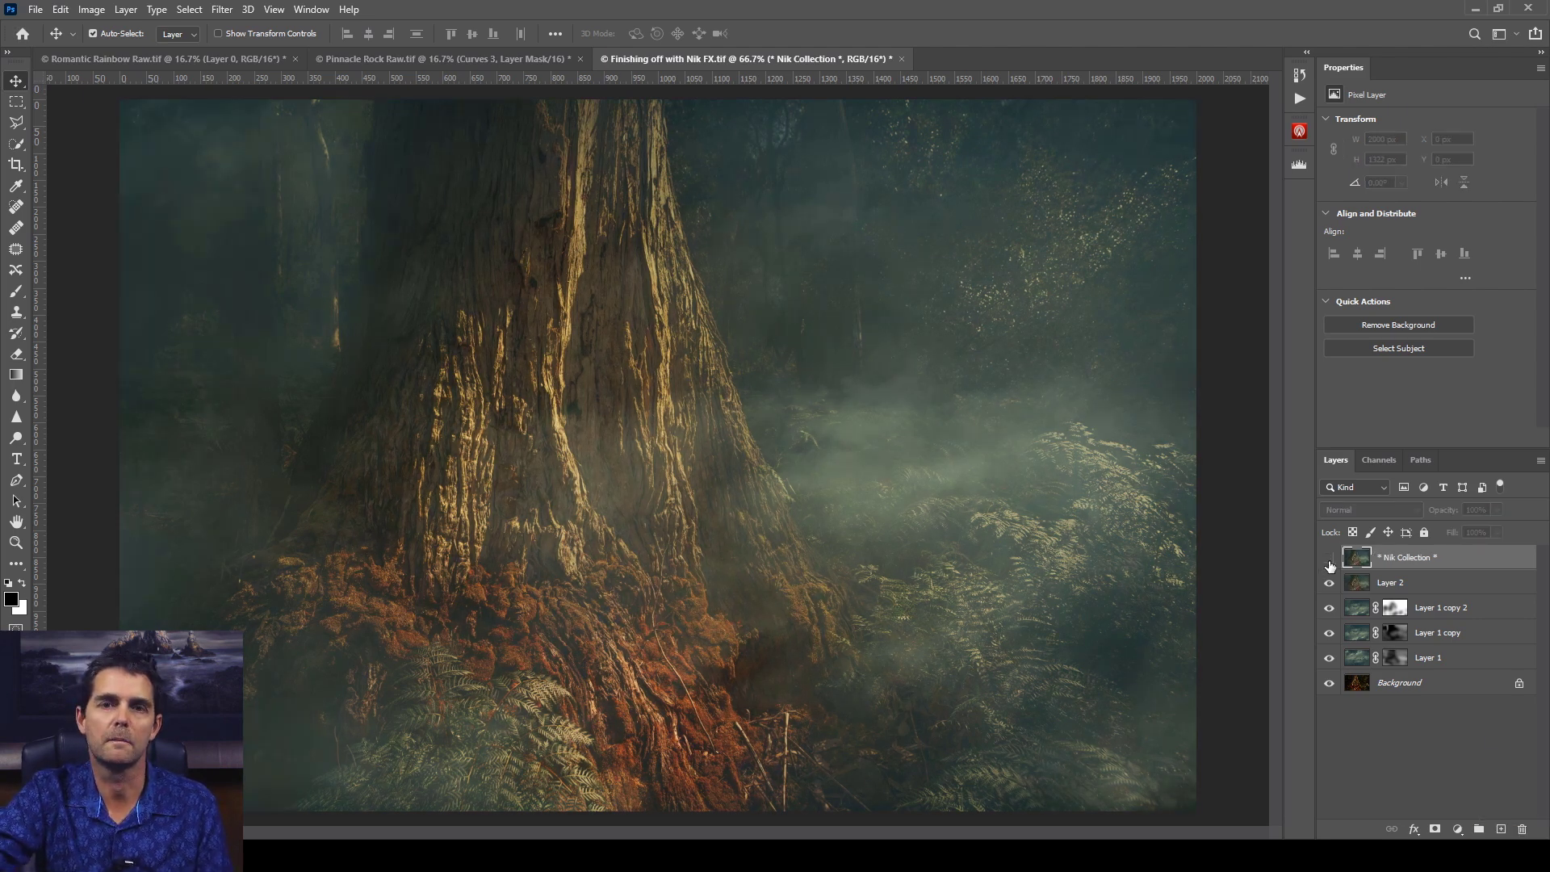
pyautogui.click(1329, 559)
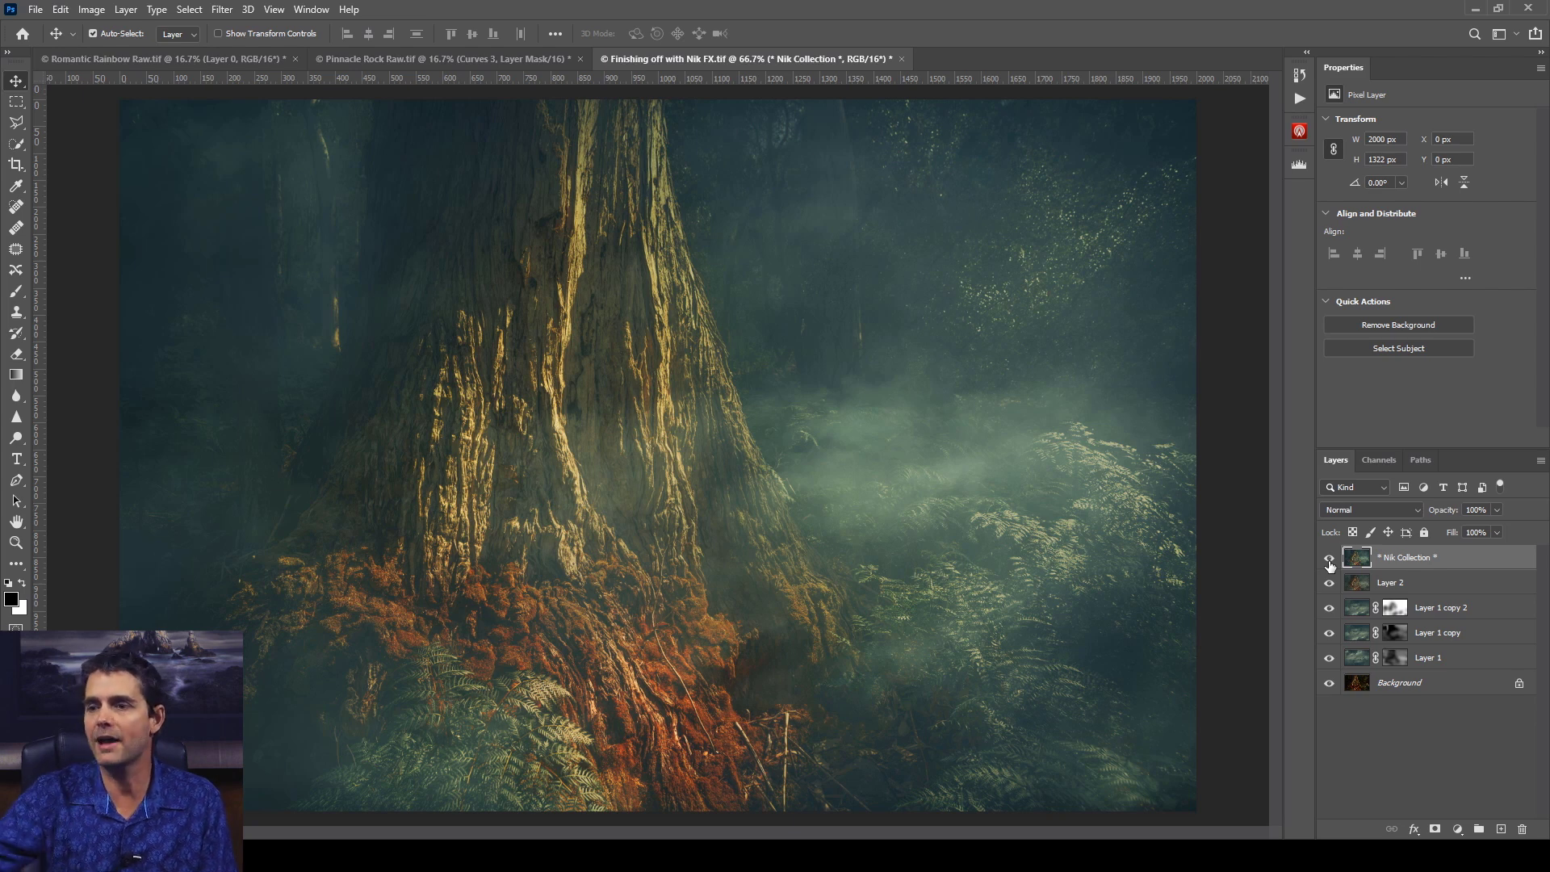
pyautogui.click(1329, 563)
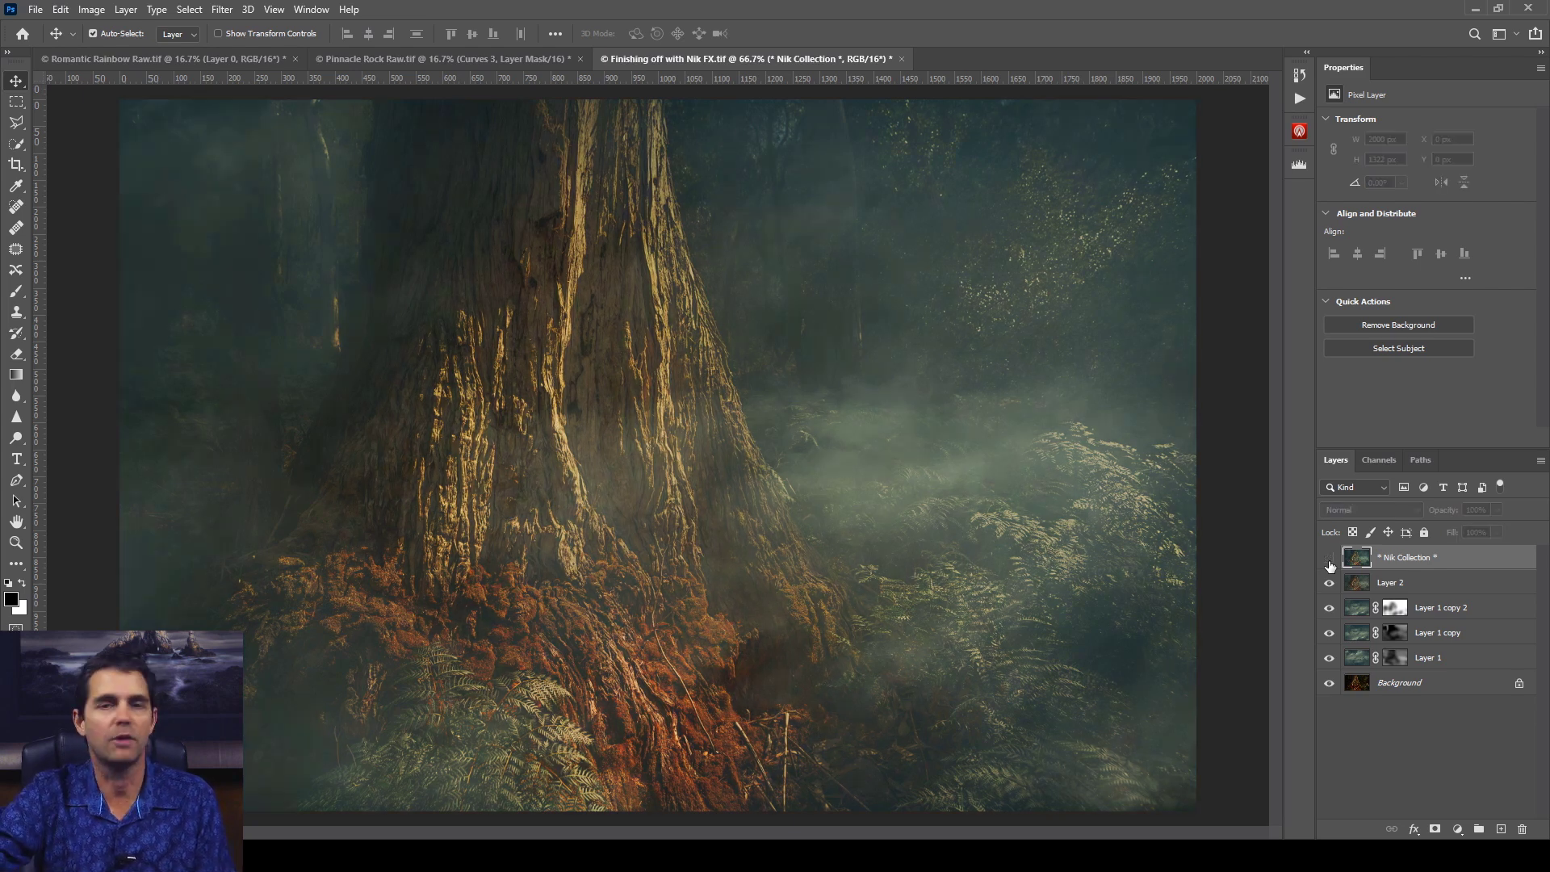
pyautogui.click(1330, 558)
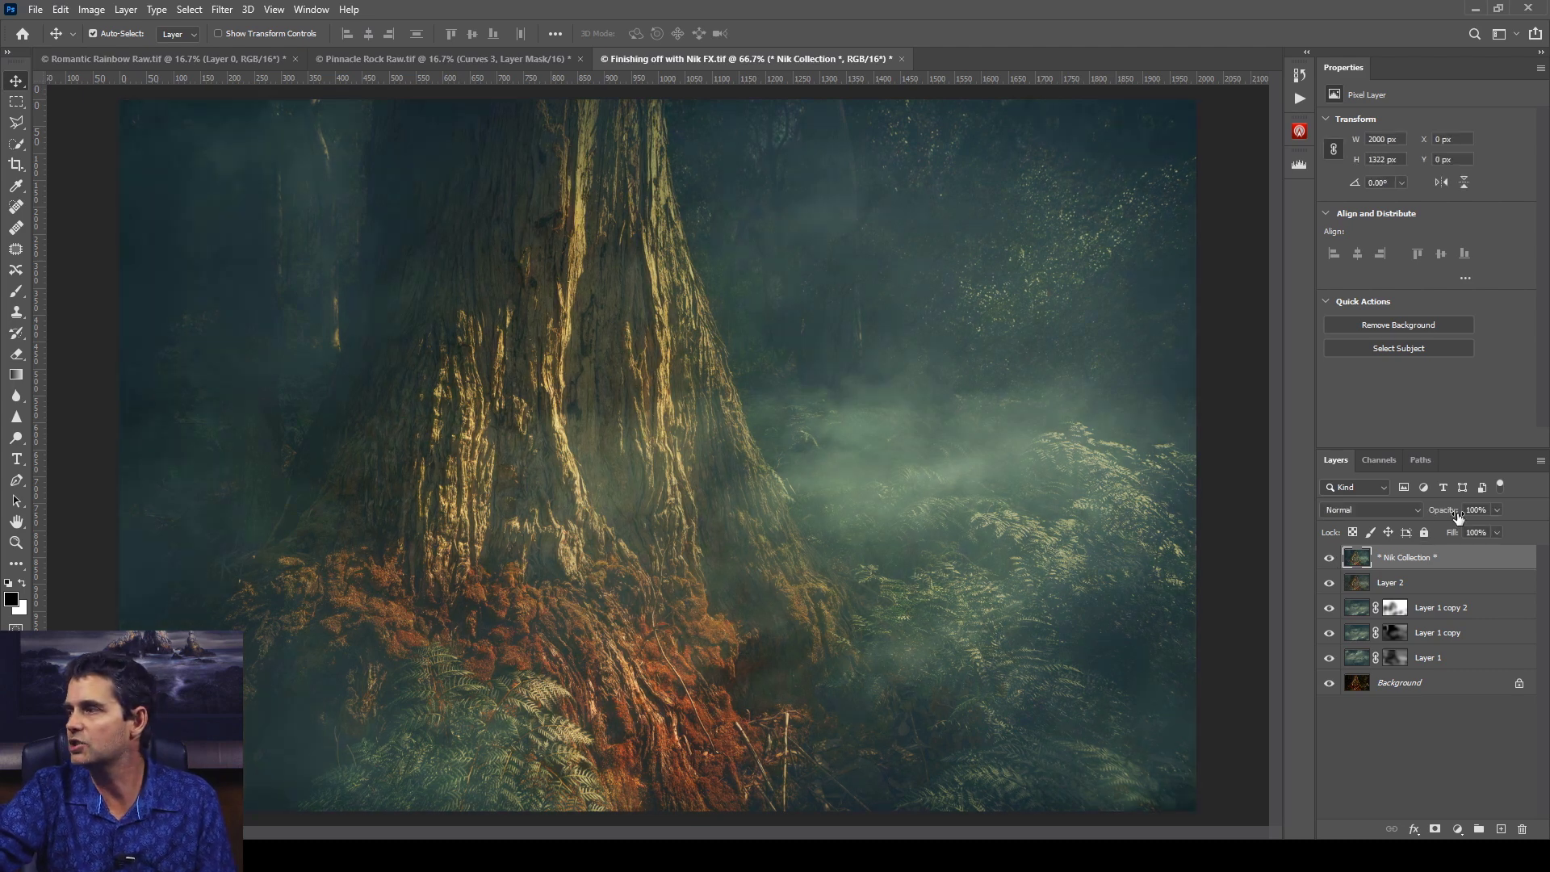
# - Lower the Nik Collection layer's opacity to 60% and check the image with the layer hidden and shown
pyautogui.moveTo(1453, 518); pyautogui.dragTo(1421, 518)
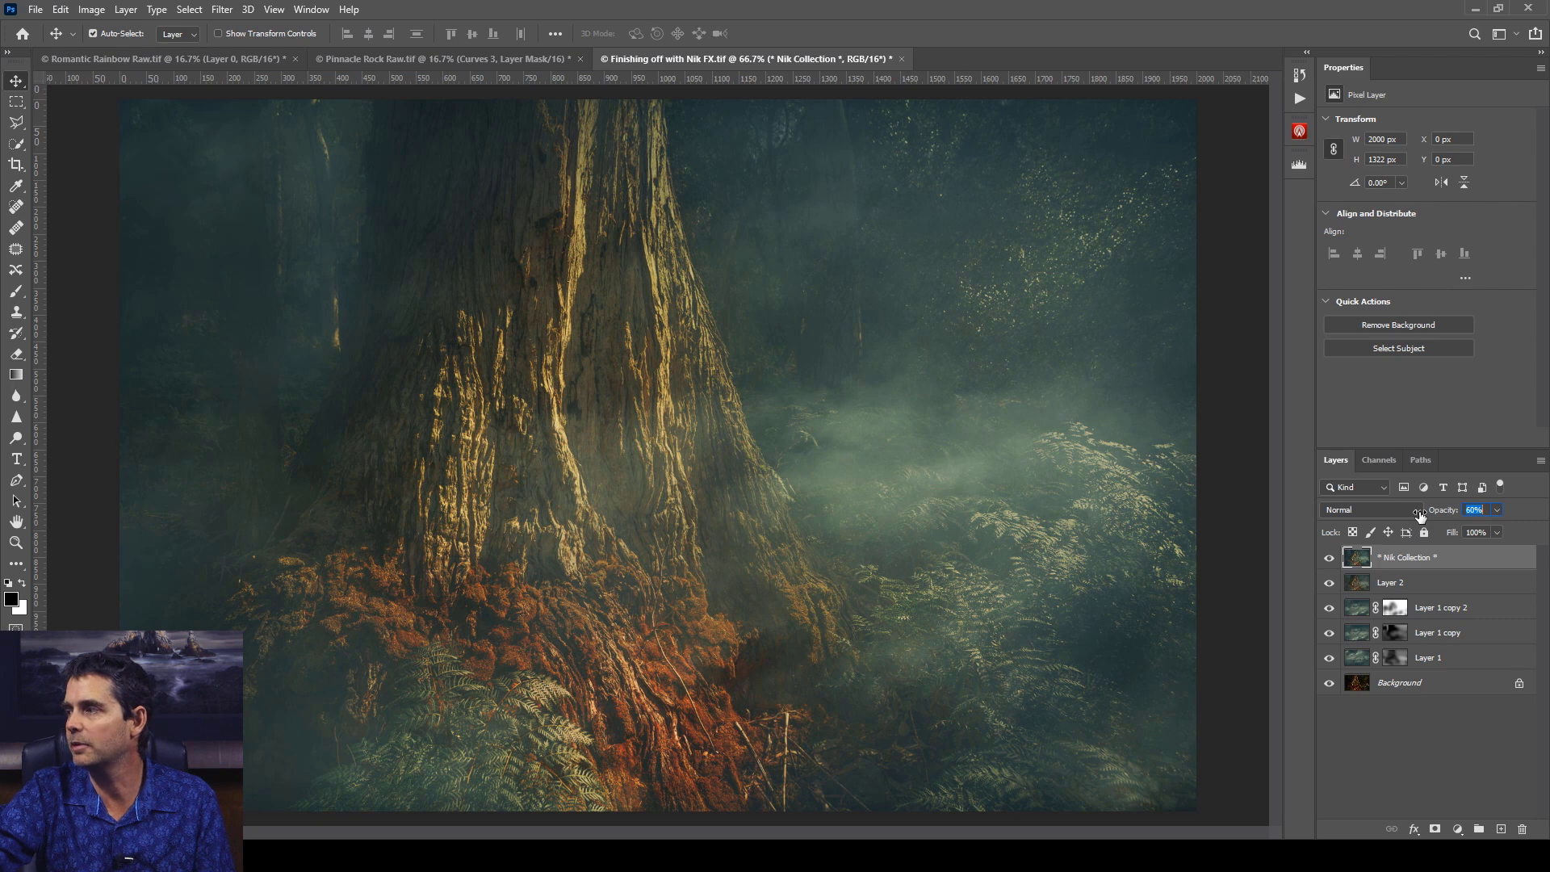
pyautogui.click(1332, 559)
pyautogui.click(1333, 559)
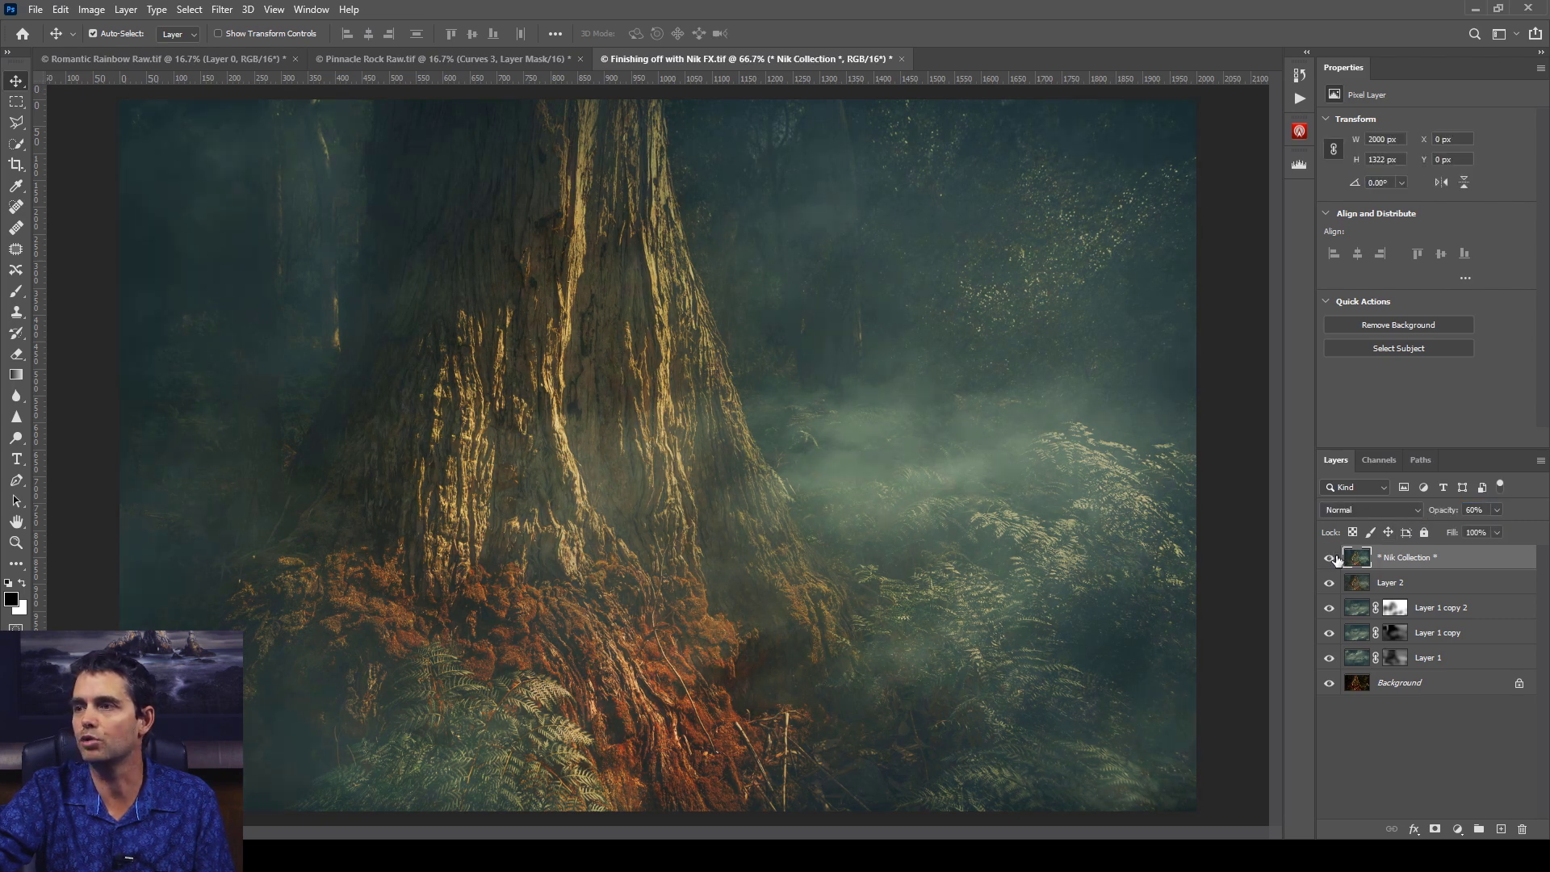